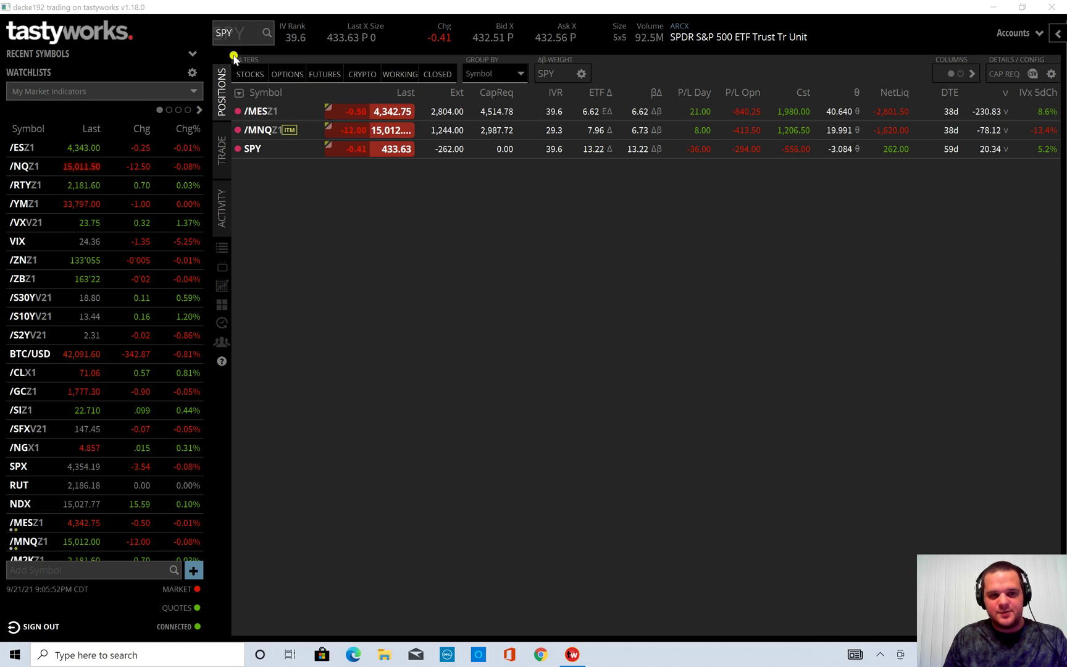
# - Stage a buy of one SPY Dec 17 433 put at the ask from the option chain
pyautogui.click(224, 143)
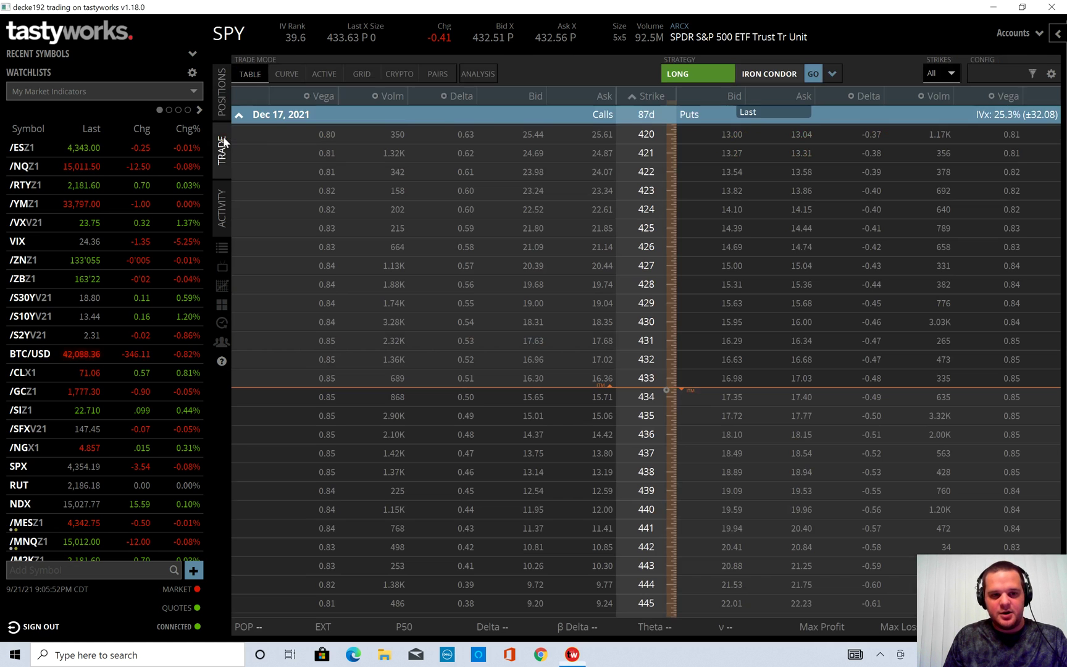
pyautogui.click(479, 120)
pyautogui.click(540, 343)
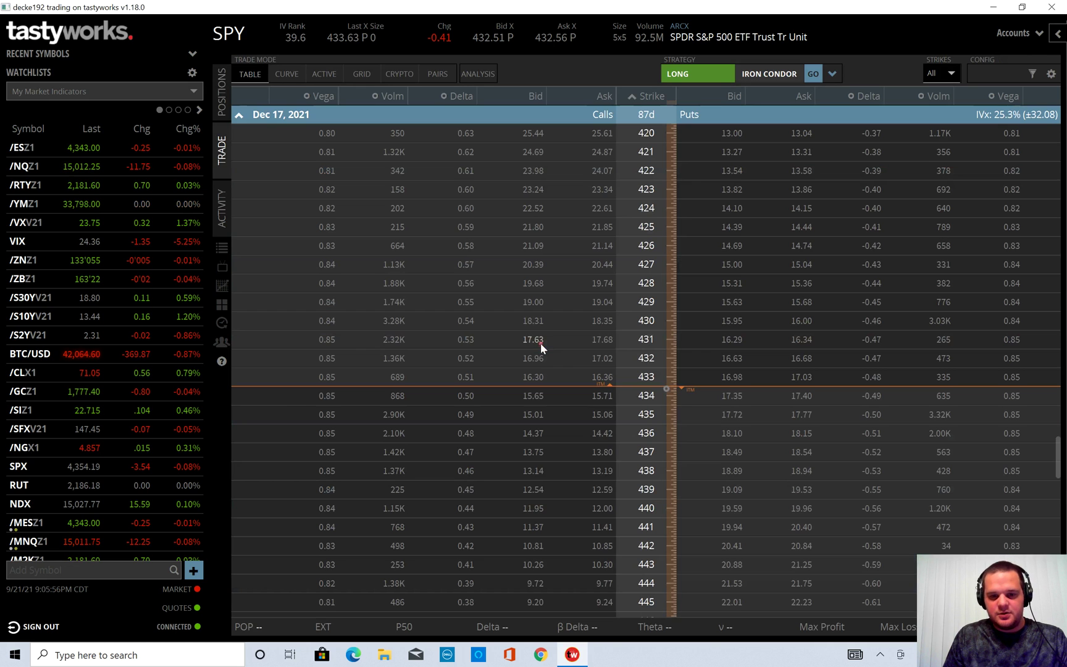
pyautogui.click(794, 376)
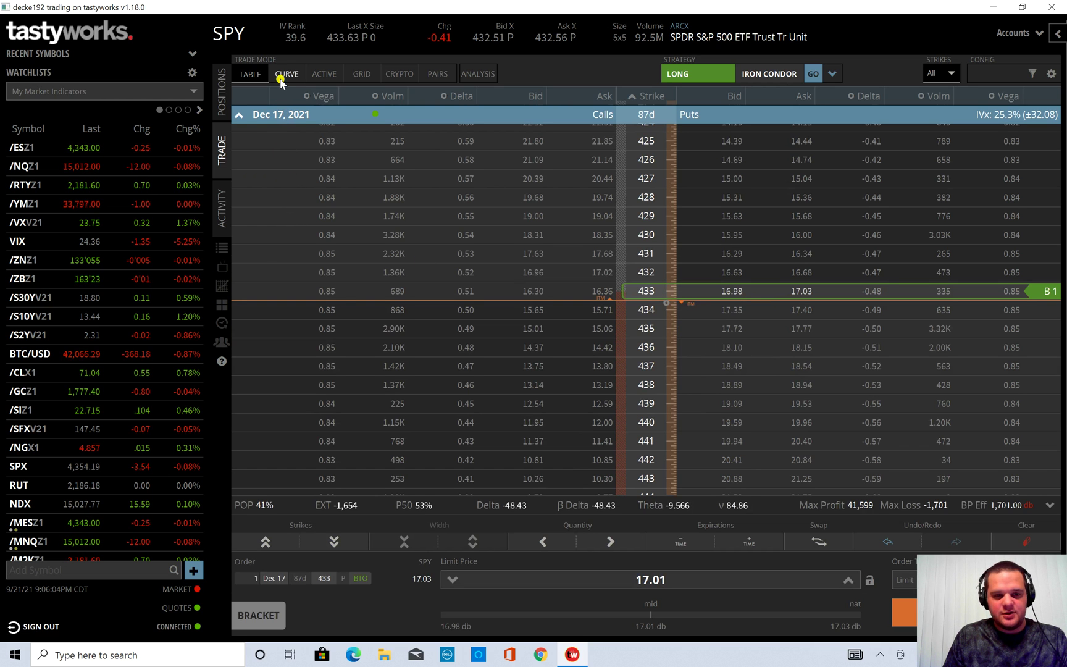
# - Show the order's P/L curve analysis with Analysis Controls listing the existing SPY legs
pyautogui.click(283, 76)
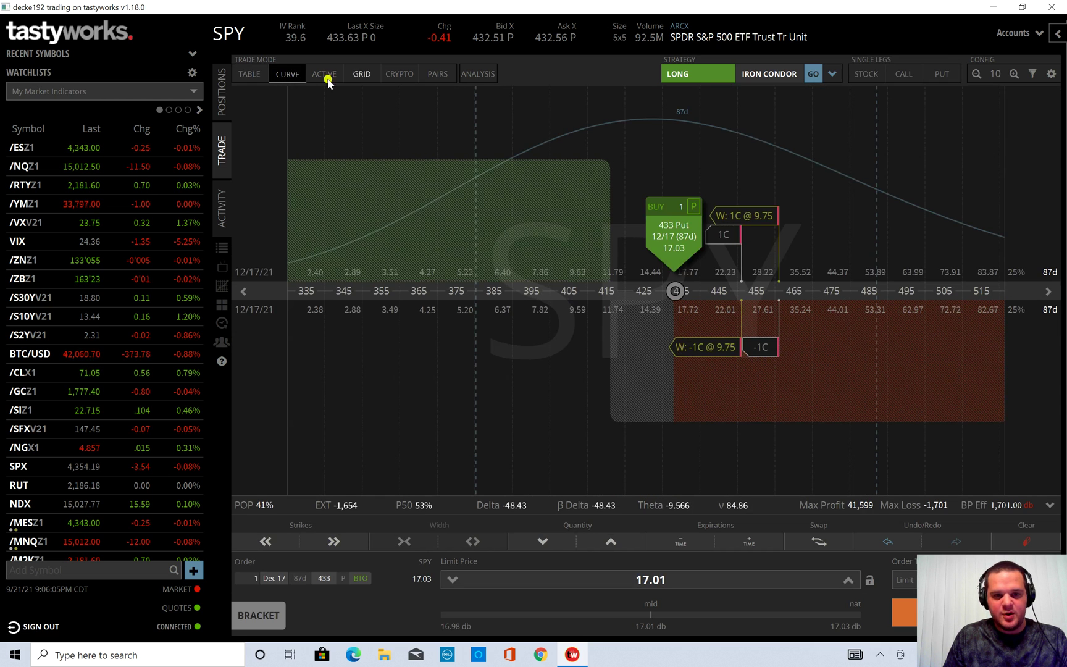
pyautogui.click(487, 76)
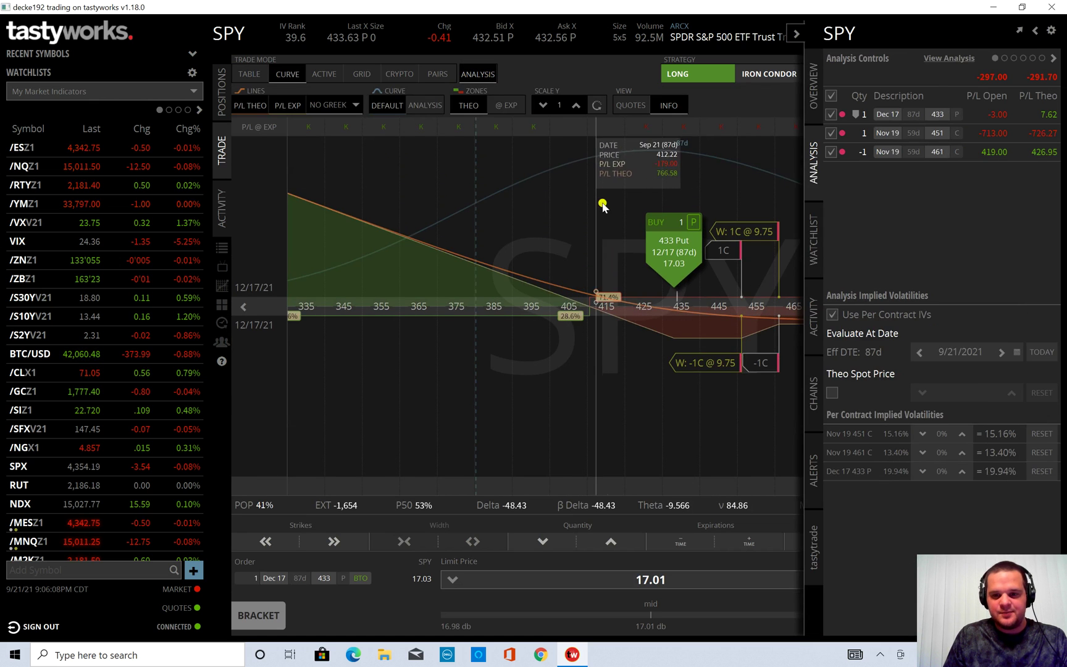
pyautogui.moveTo(697, 192); pyautogui.dragTo(583, 195)
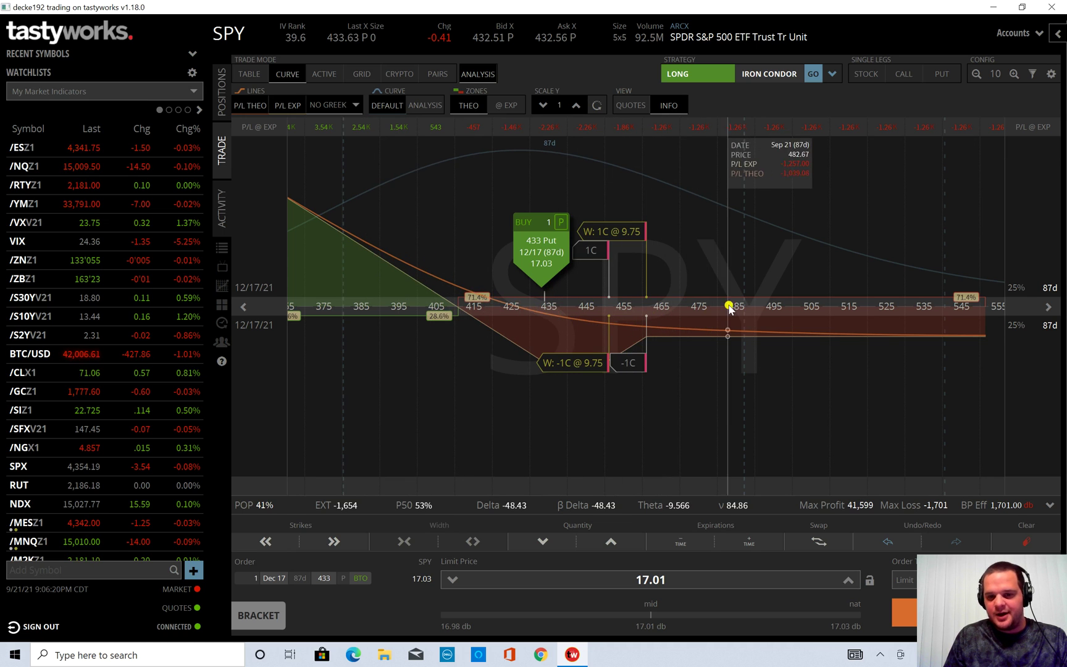
pyautogui.click(1057, 34)
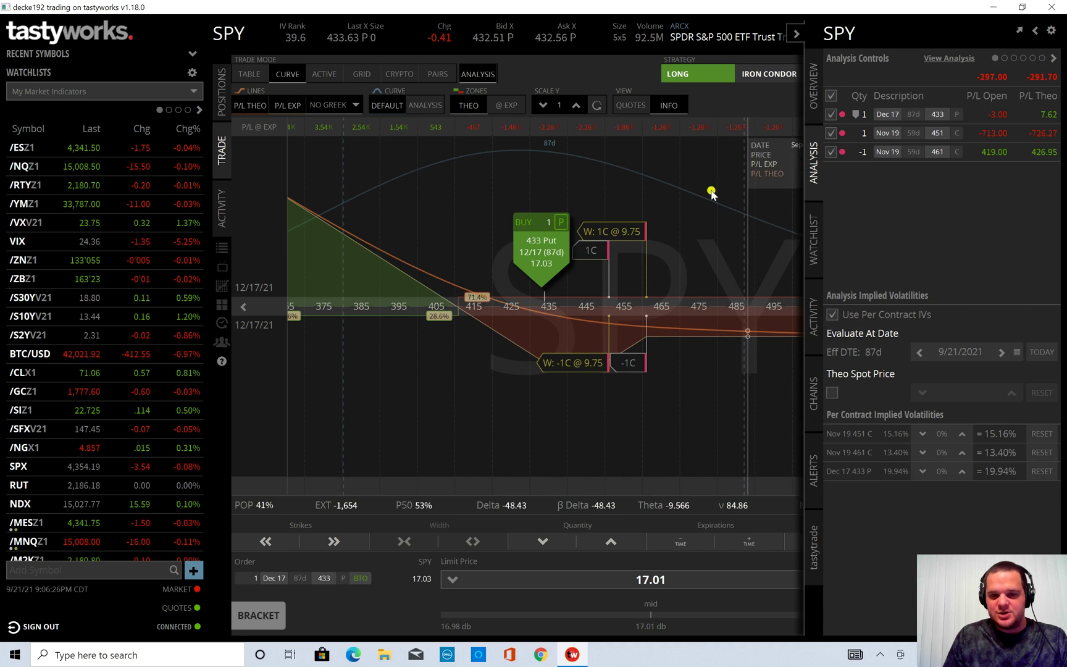
pyautogui.click(667, 196)
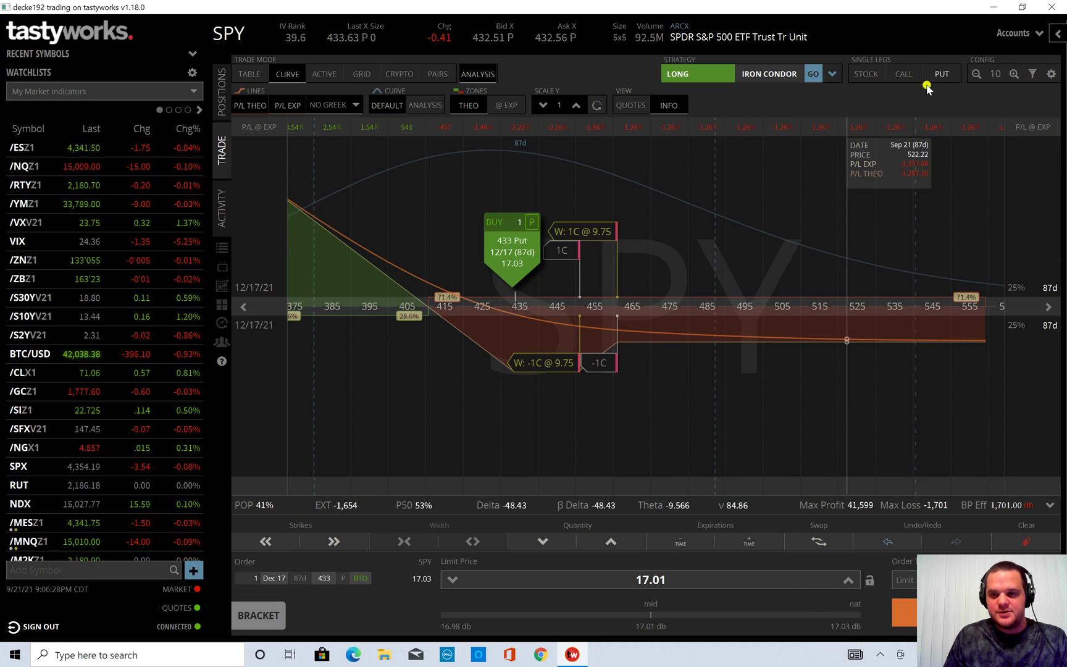
pyautogui.click(1057, 34)
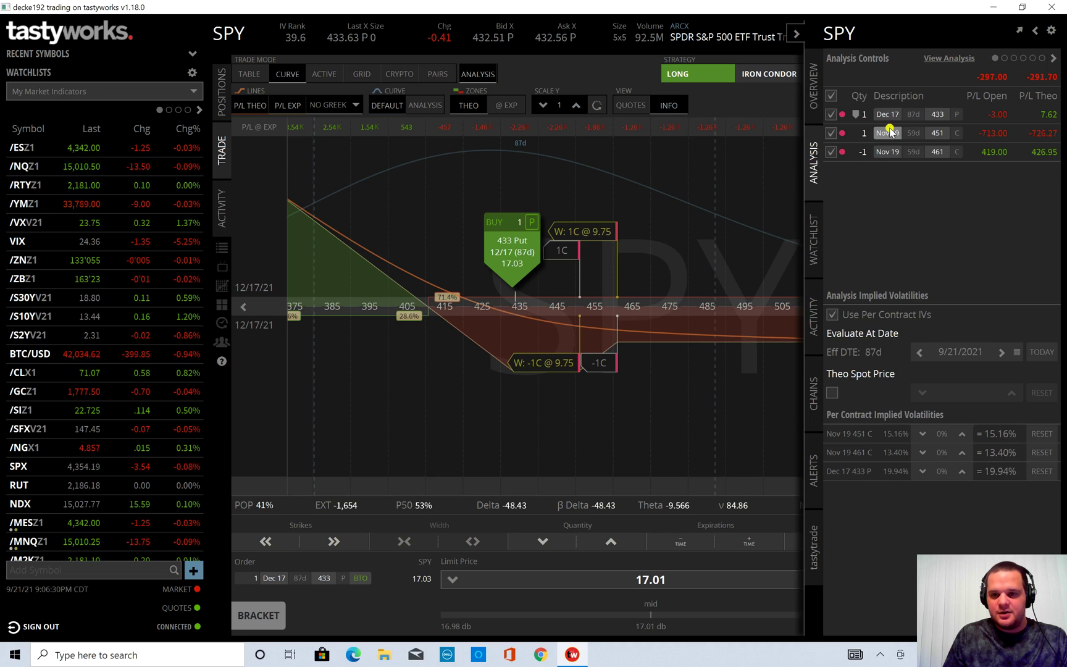
# - Exclude the Nov 19 451 and 461 calls from analysis, hide the panel, and clear the 433 put order
pyautogui.click(832, 133)
pyautogui.click(831, 151)
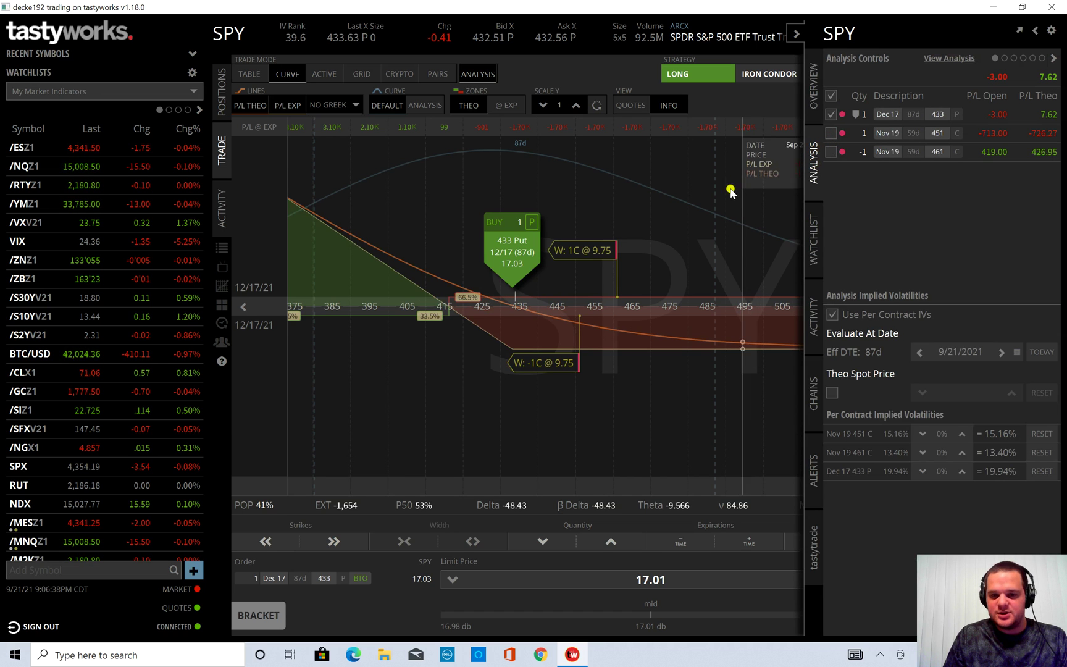
pyautogui.click(796, 36)
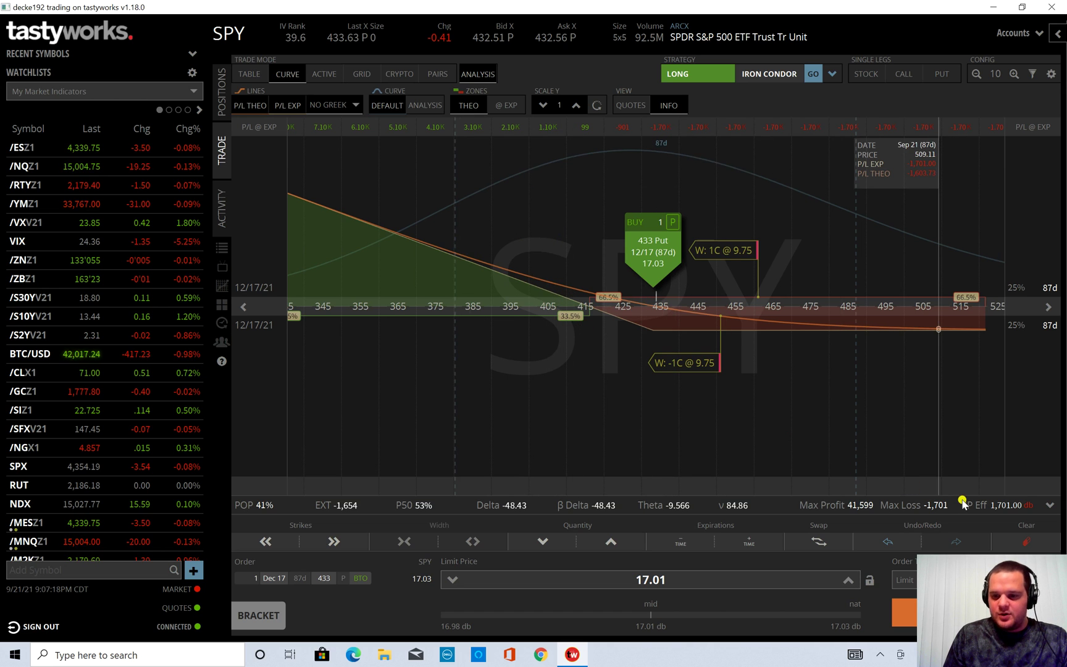
pyautogui.click(1027, 542)
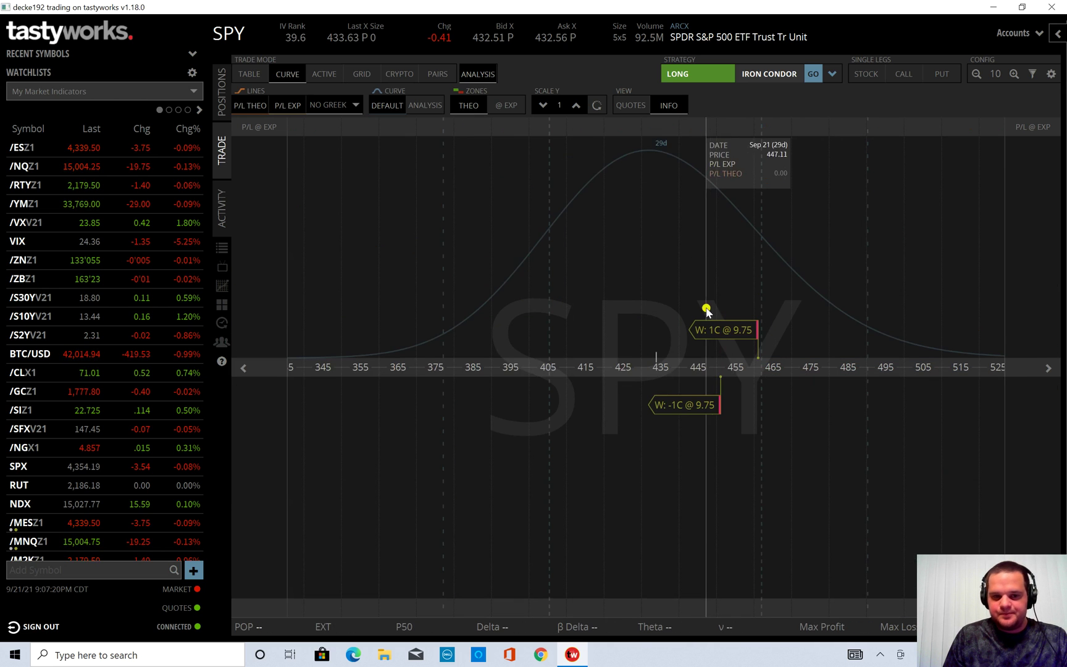
# - Return to the positions list and open the capital requirement Portfolio Report
pyautogui.click(222, 98)
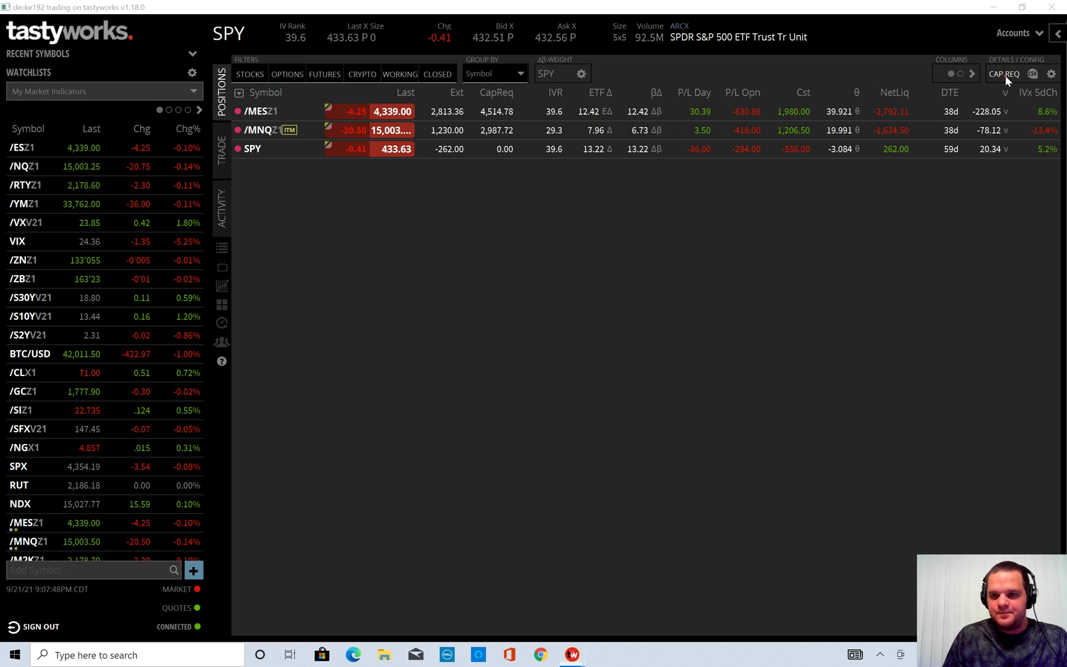
pyautogui.click(1004, 75)
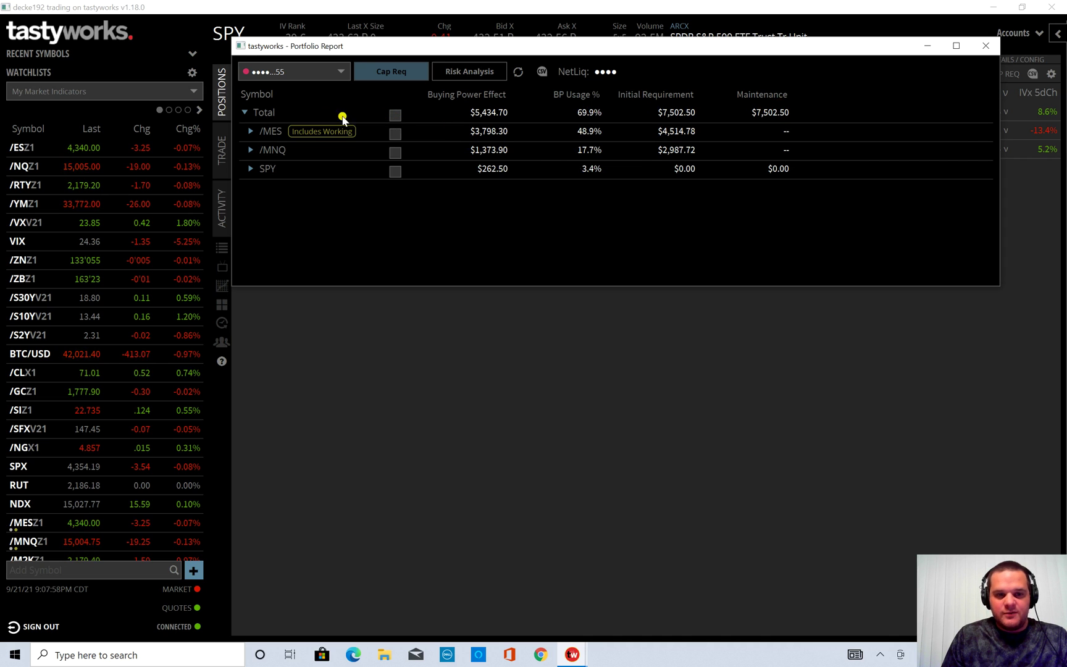
# - Include all positions, inspect the /MES and /MNQ legs, and show the Risk Analysis grid
pyautogui.click(395, 116)
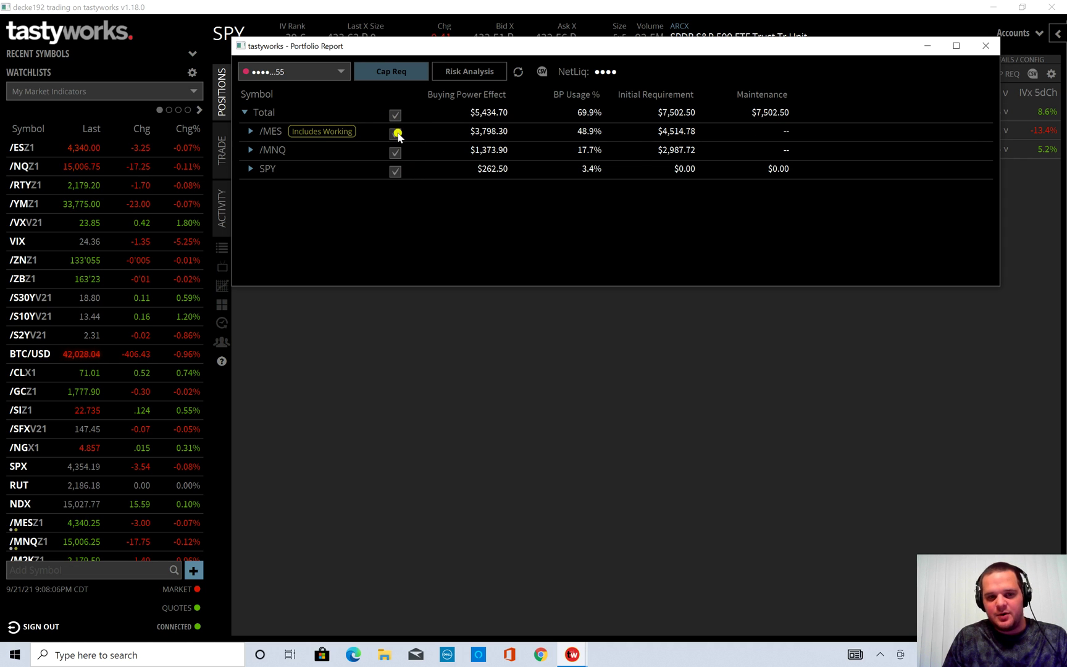
pyautogui.click(250, 132)
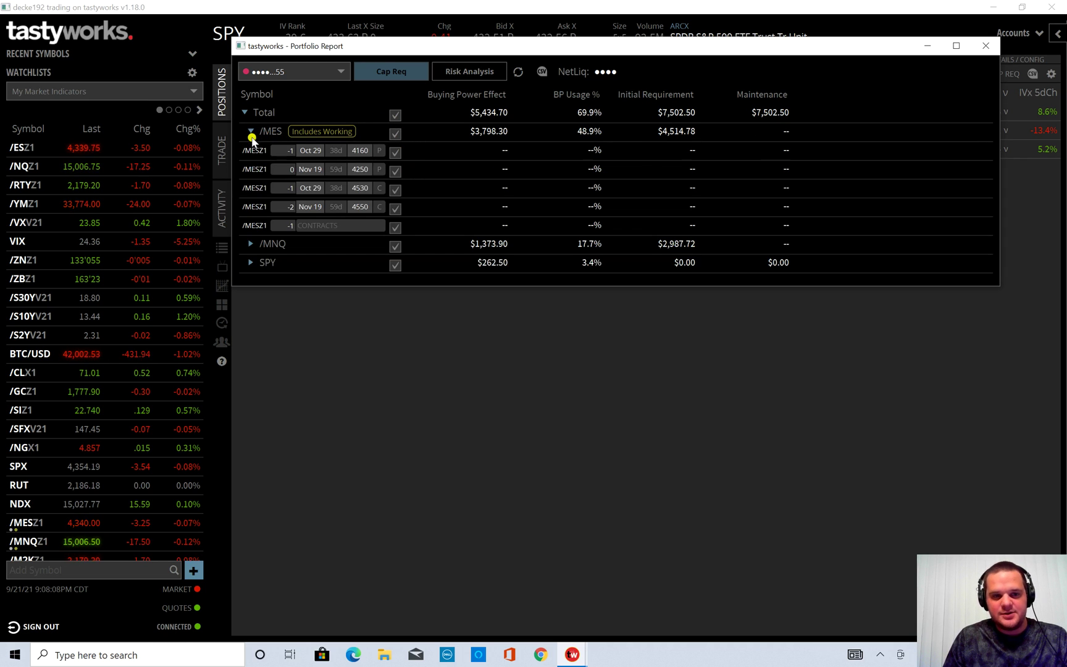
pyautogui.click(252, 133)
pyautogui.click(252, 149)
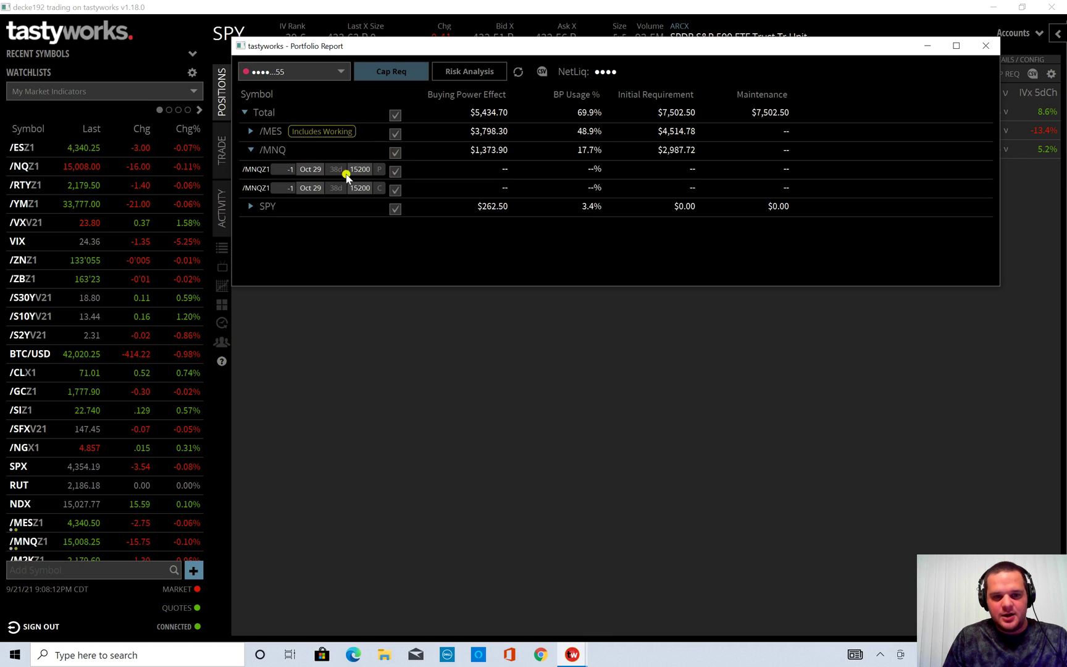
pyautogui.click(395, 172)
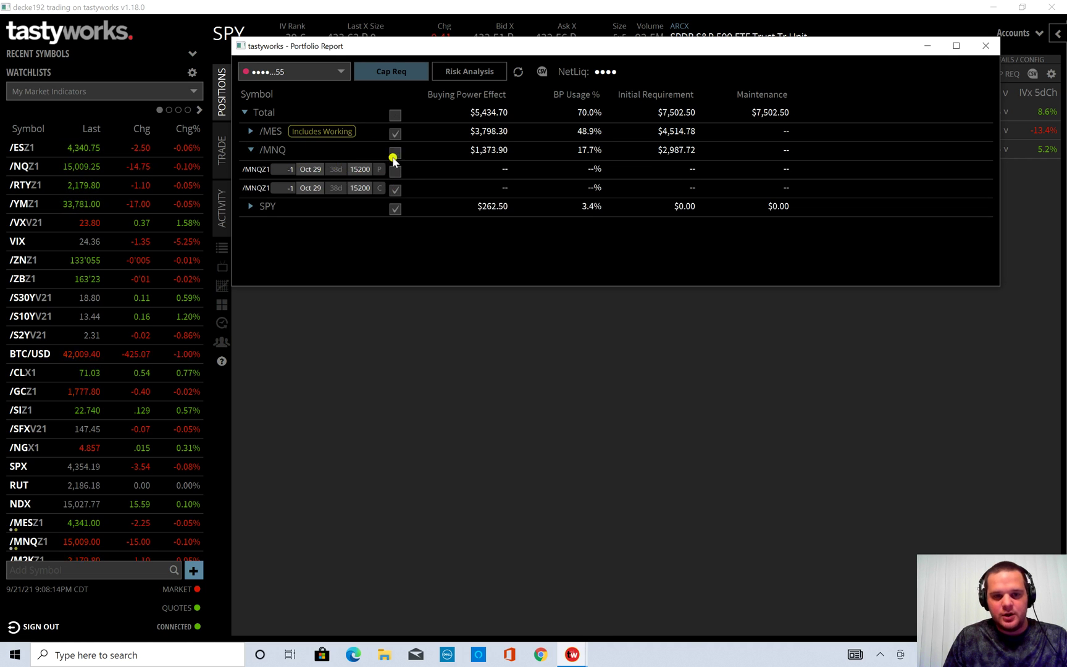
pyautogui.click(395, 153)
pyautogui.click(251, 149)
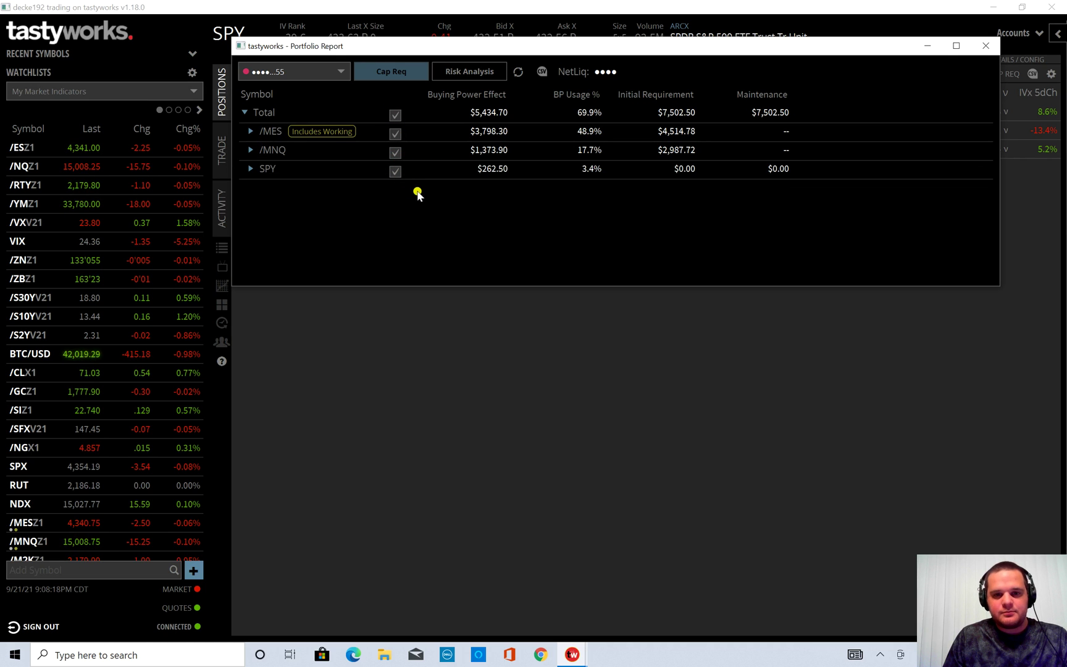
pyautogui.click(460, 76)
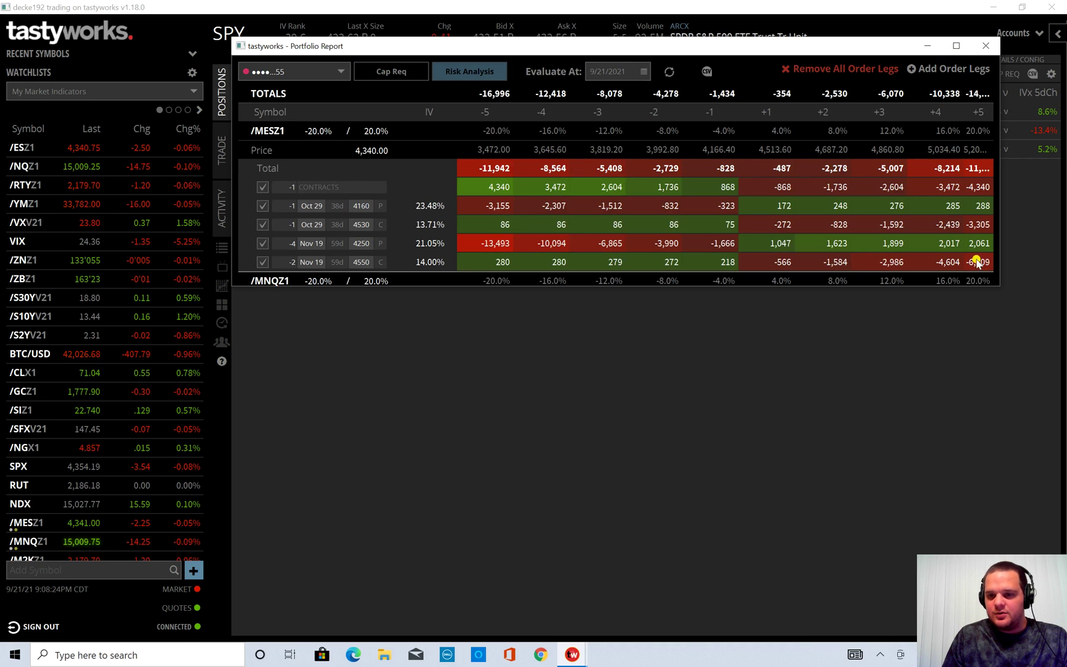
# - Make the Portfolio Report taller and wider to reveal the /MNQZ1 and SPY rows and all columns
pyautogui.moveTo(838, 287); pyautogui.dragTo(840, 519)
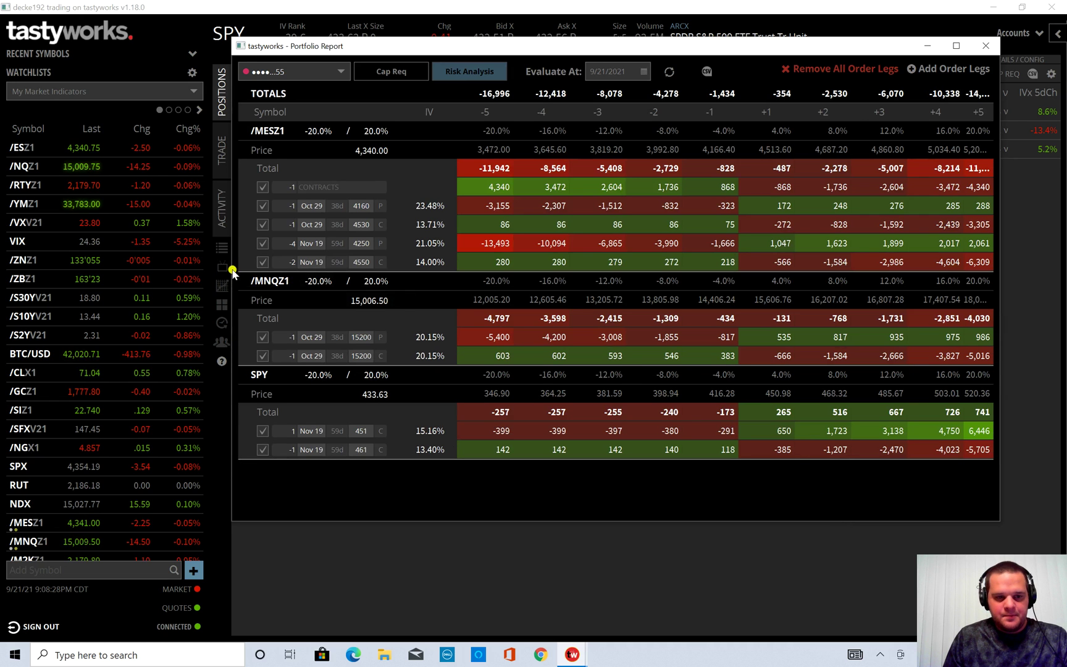
pyautogui.moveTo(232, 269); pyautogui.dragTo(55, 267)
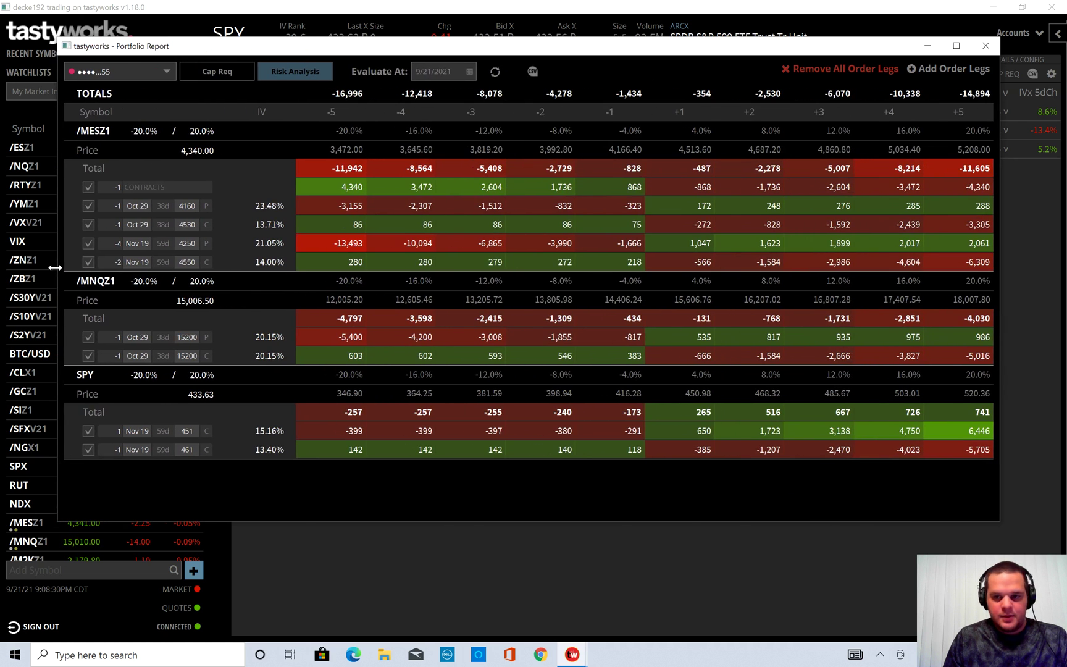
pyautogui.moveTo(1000, 223); pyautogui.dragTo(1045, 224)
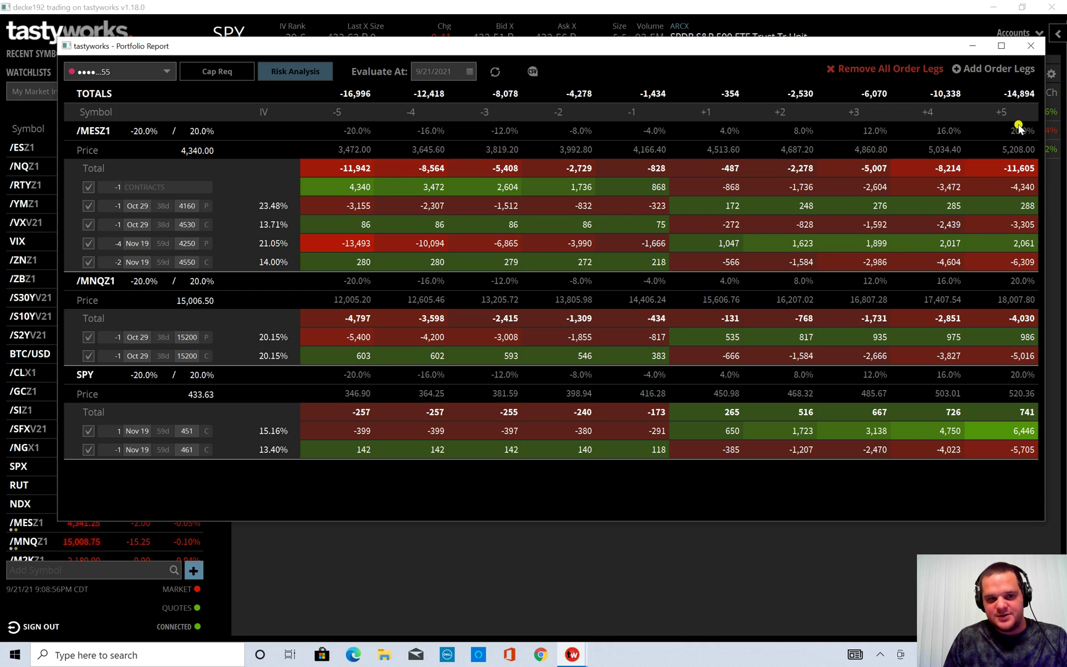
pyautogui.click(161, 130)
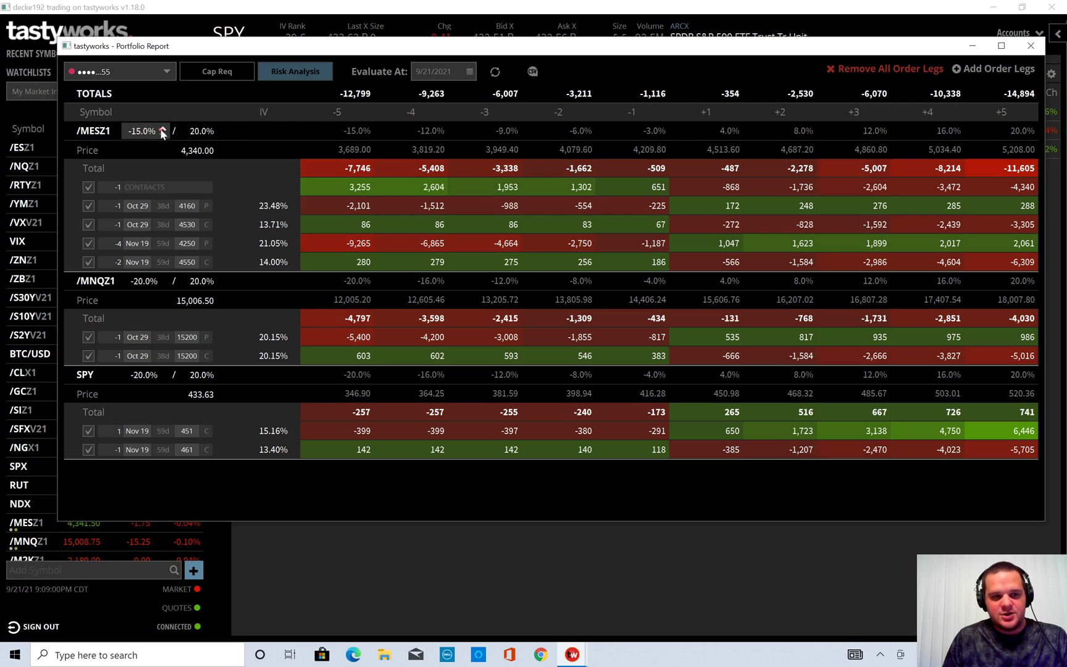
pyautogui.click(163, 130)
pyautogui.click(163, 135)
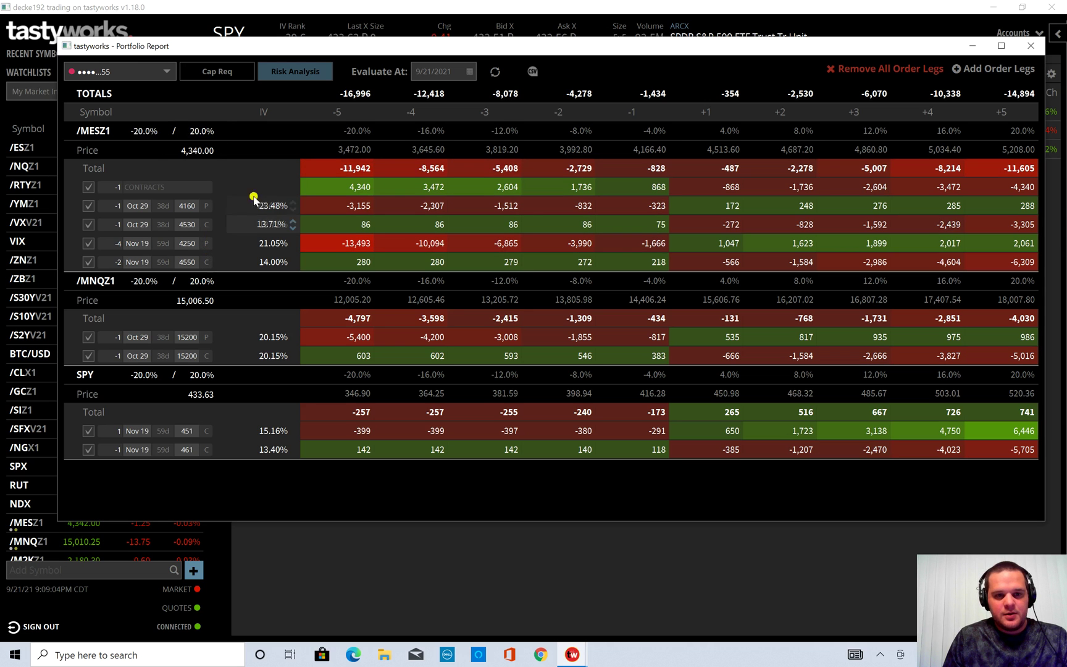
pyautogui.moveTo(164, 134)
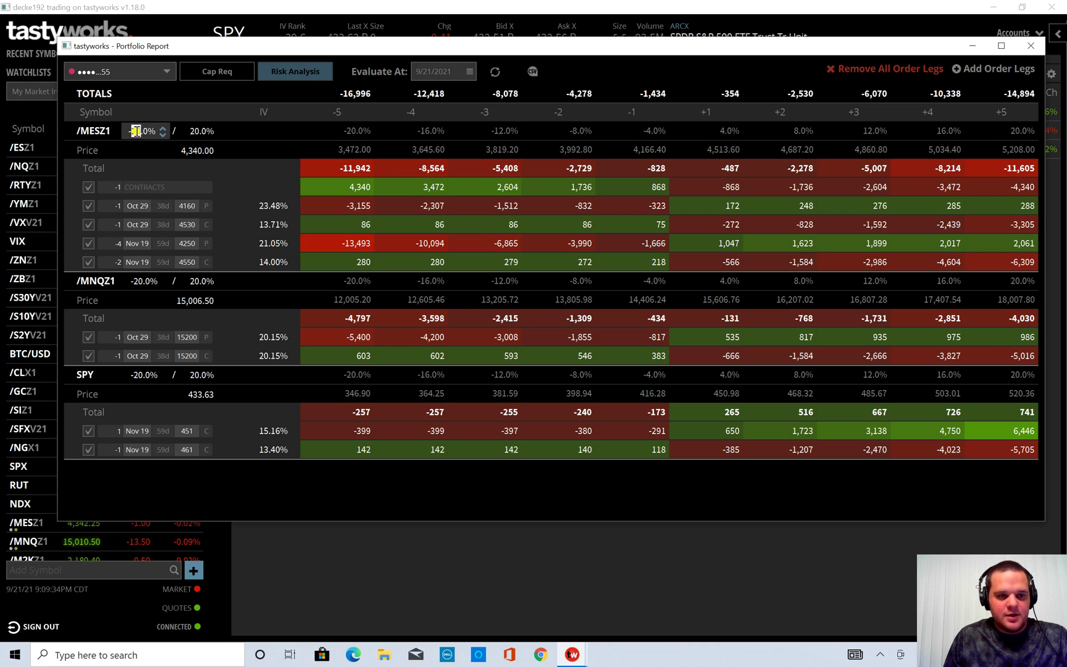
# - Set the /MESZ1 move range to -7.0% through 7.0%
pyautogui.click(161, 135)
pyautogui.click(160, 128)
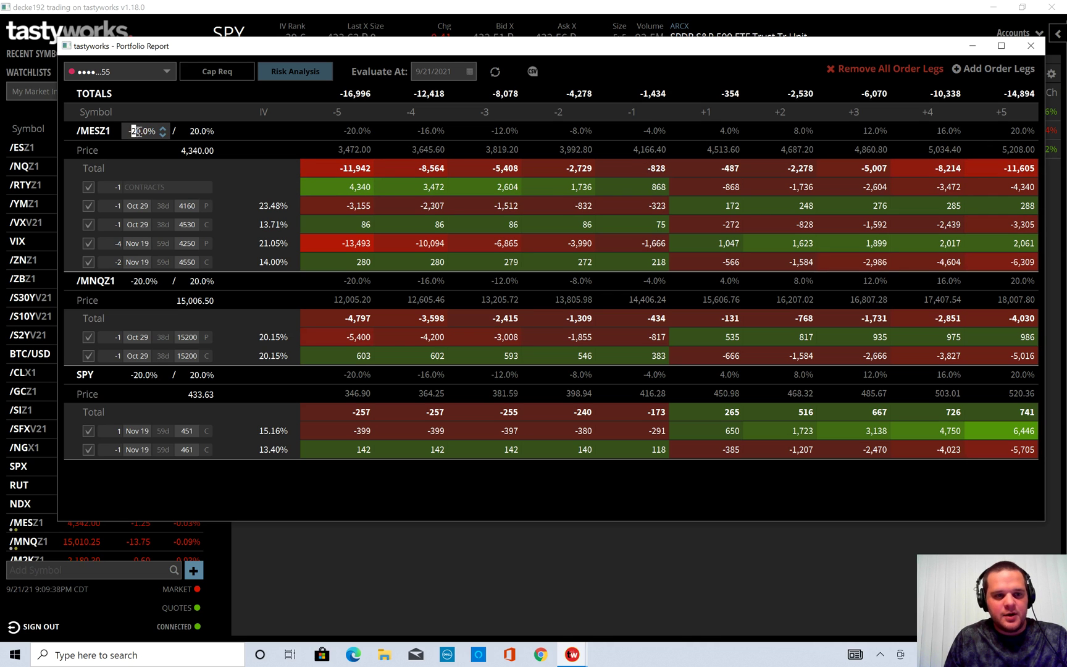
pyautogui.click(145, 146)
pyautogui.click(143, 132)
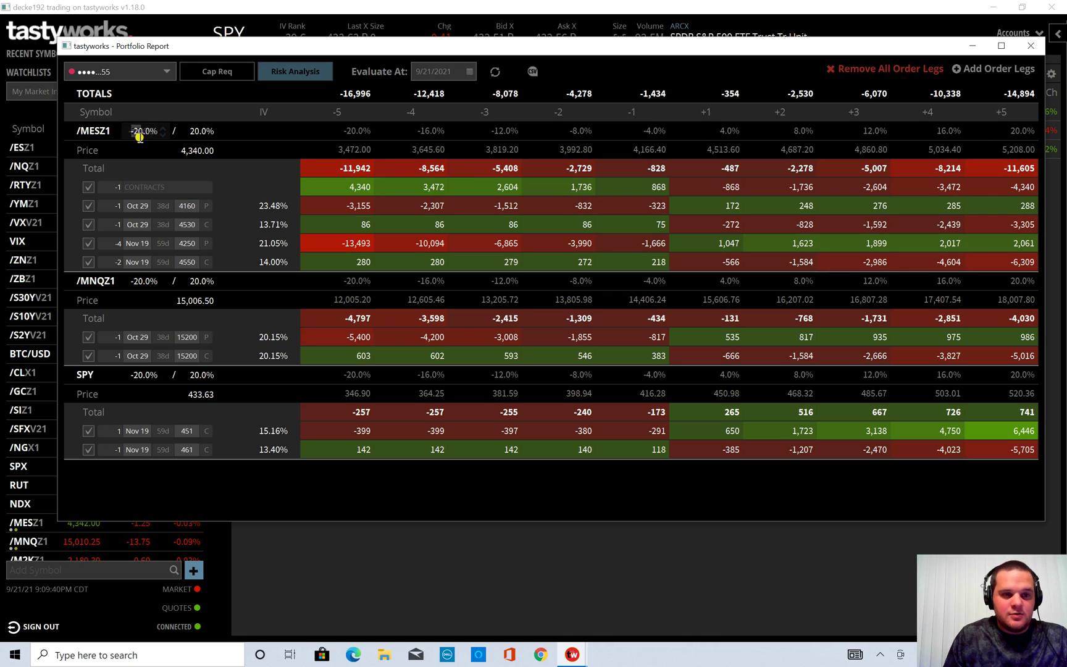
pyautogui.click(134, 131)
pyautogui.write('7')
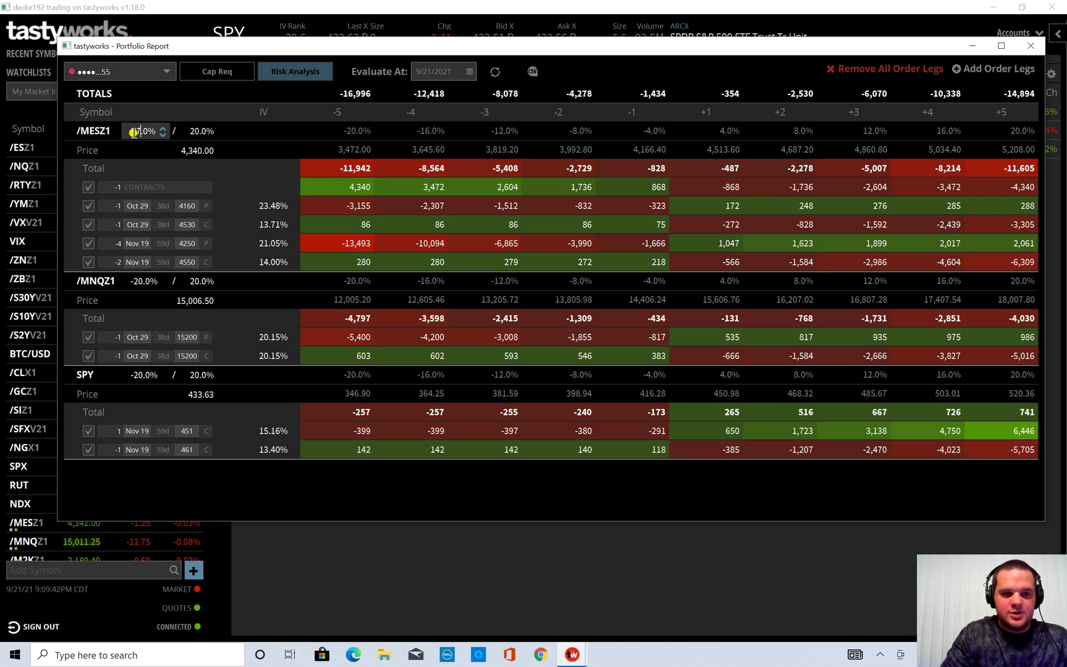
pyautogui.click(190, 131)
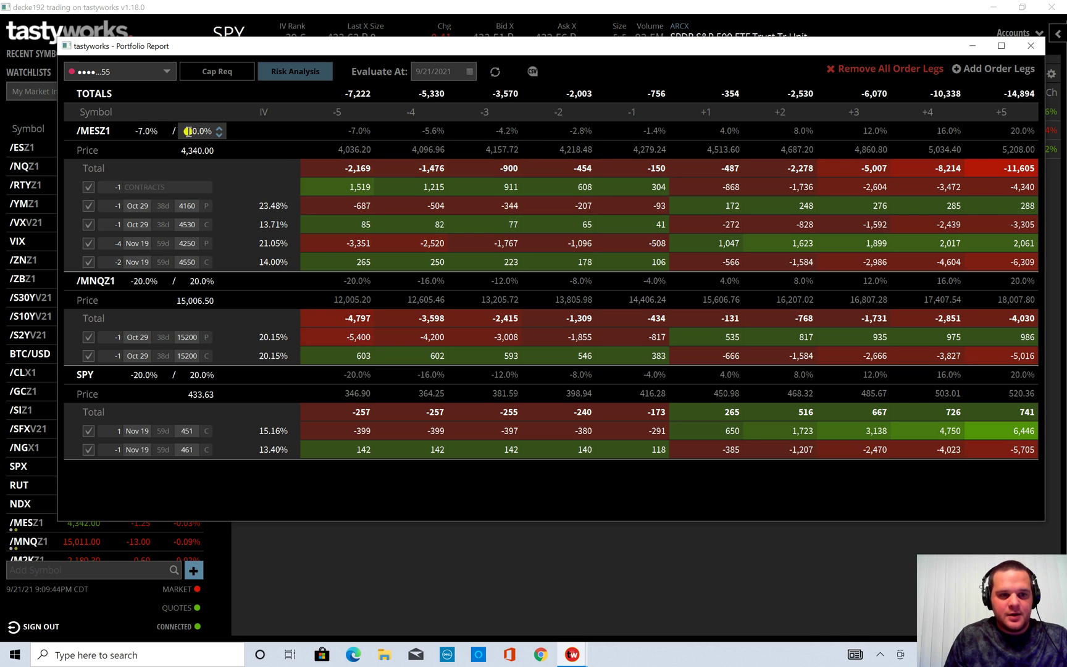
pyautogui.click(196, 130)
pyautogui.write('1')
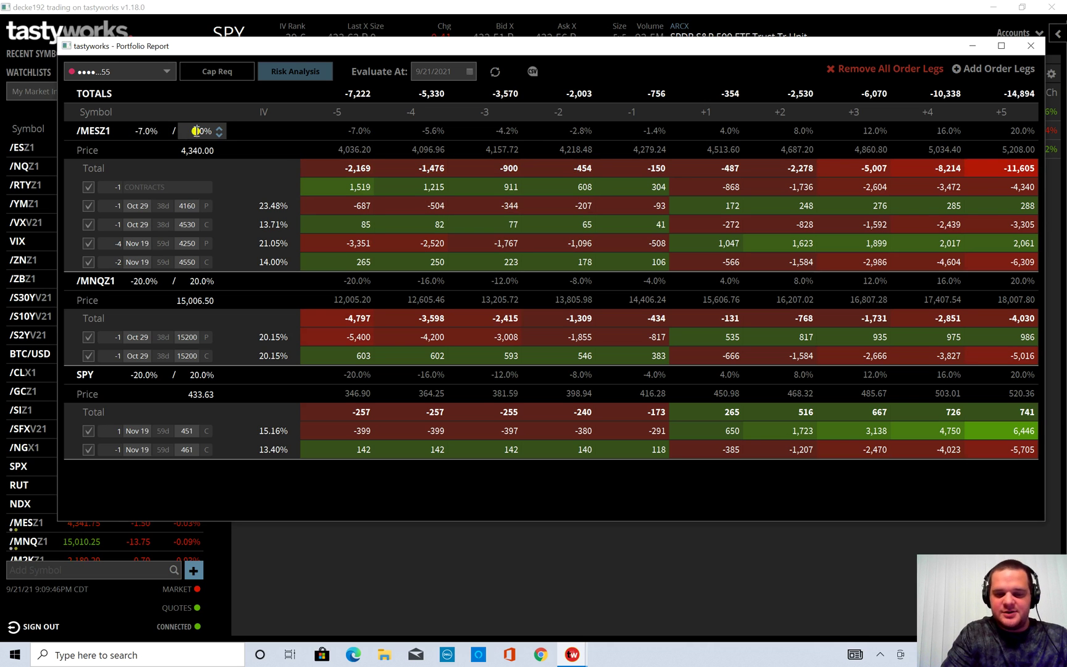
pyautogui.click(218, 196)
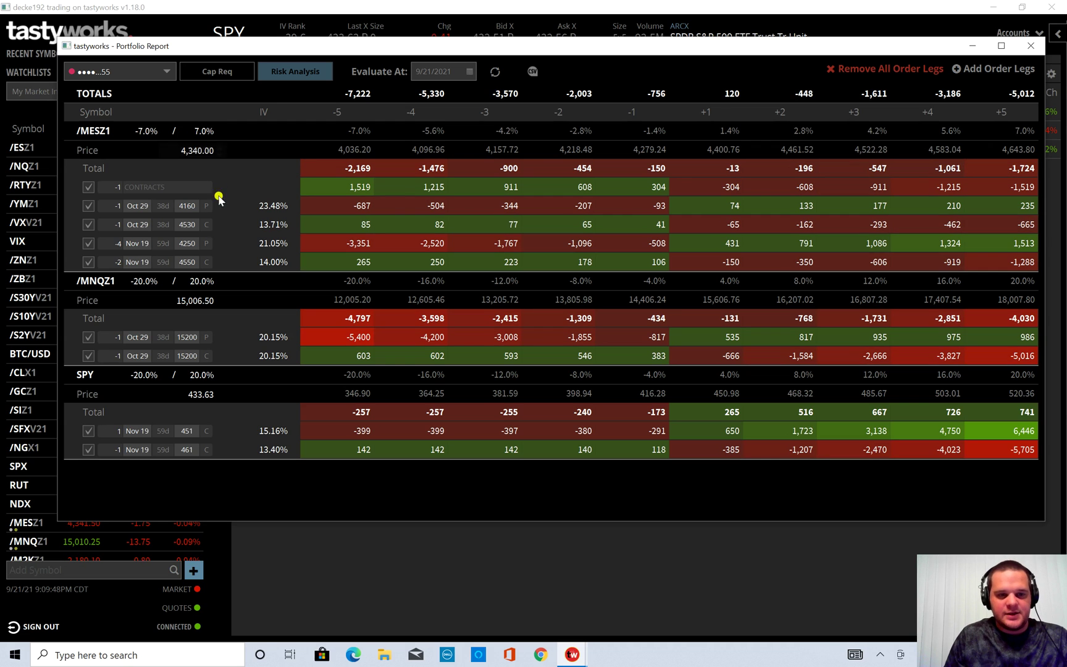
# - Set /MNQZ1's range to -7.0% through 7.0% and SPY's lower bound to -7.0%
pyautogui.click(139, 282)
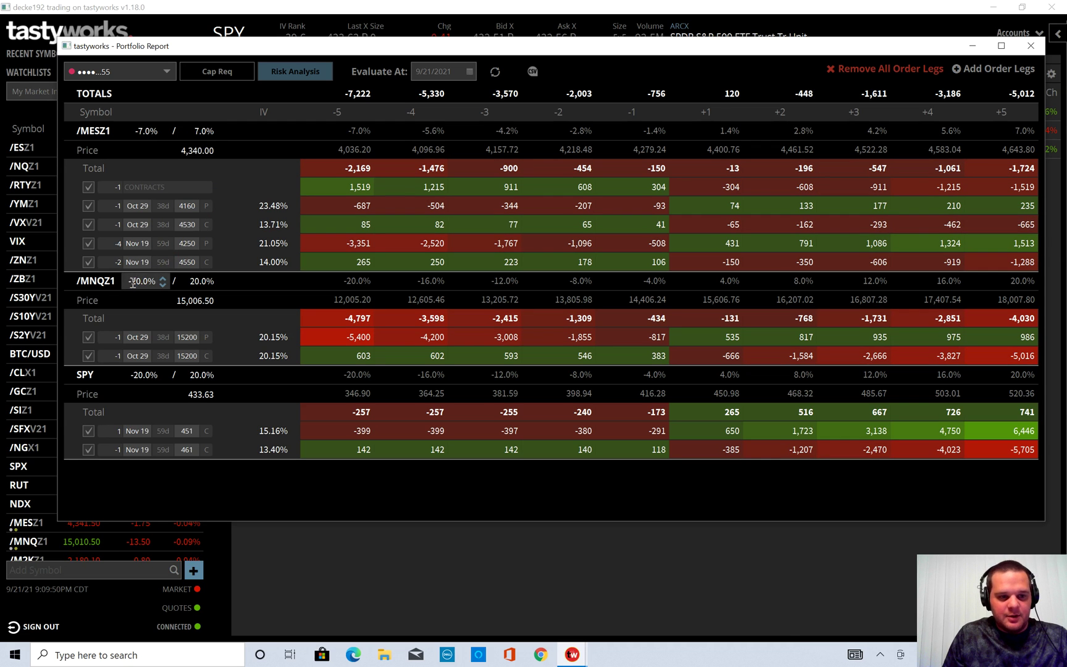
pyautogui.click(143, 295)
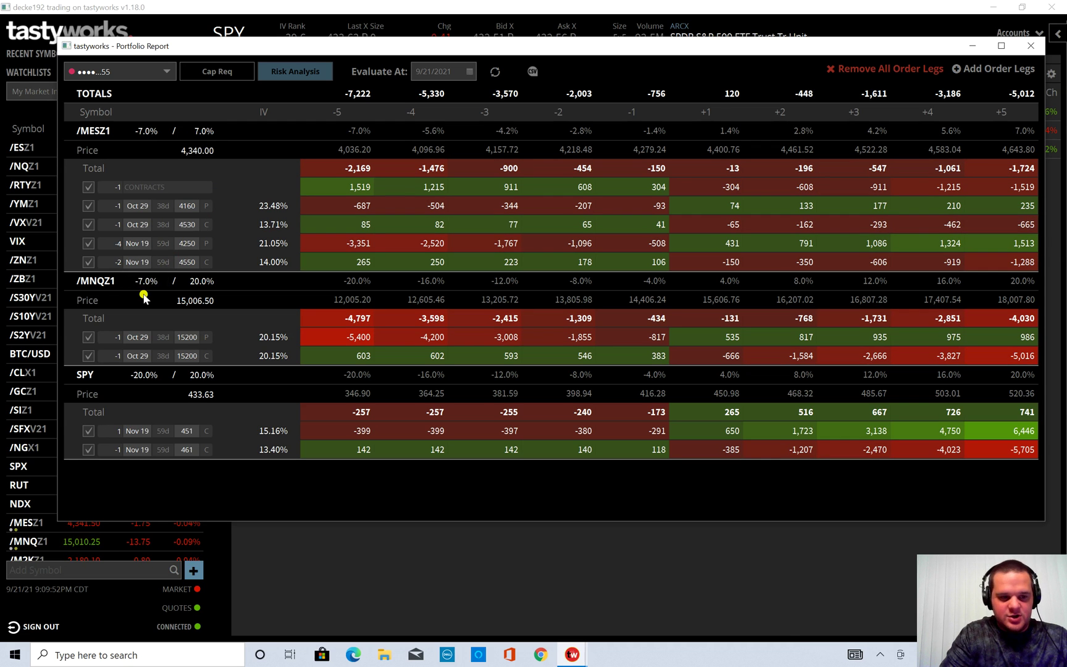
pyautogui.click(192, 281)
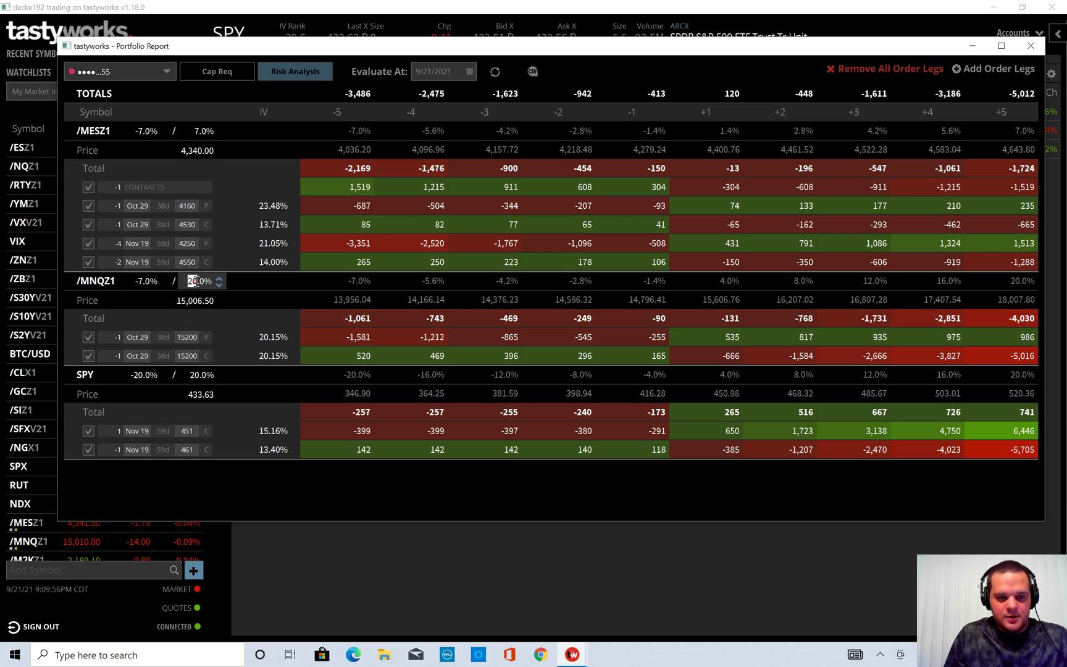
pyautogui.click(142, 374)
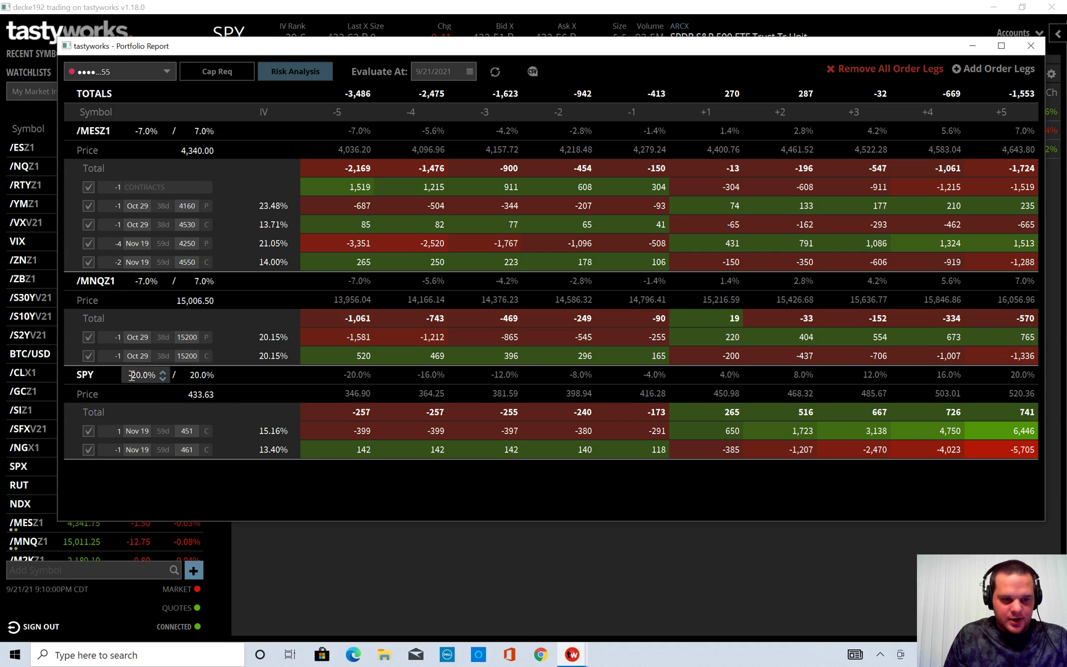
pyautogui.click(144, 388)
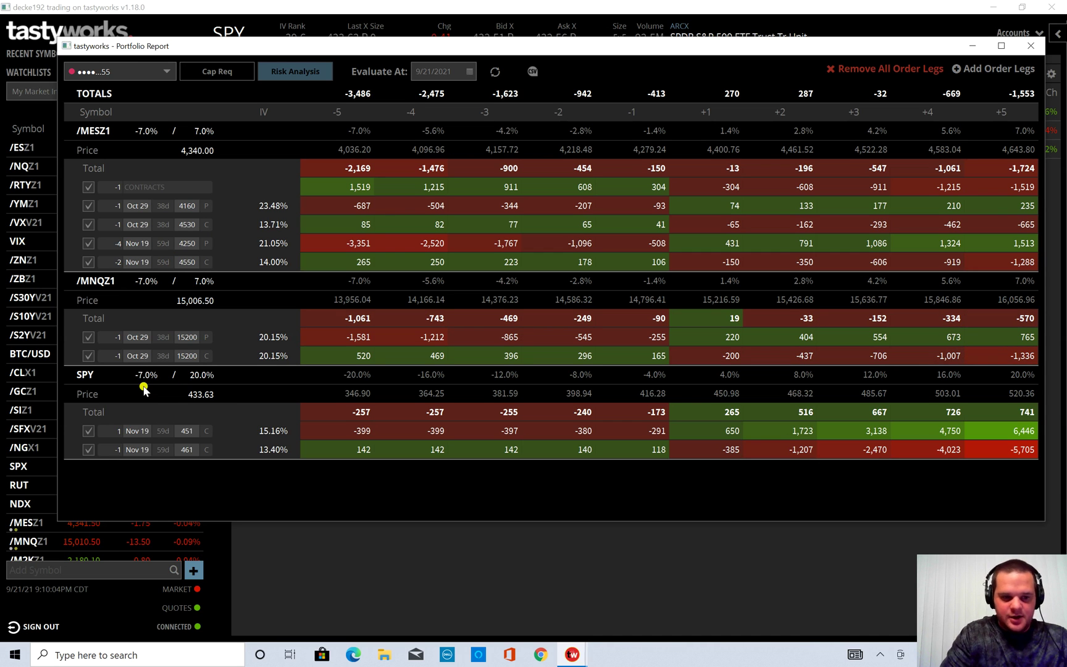
pyautogui.click(187, 376)
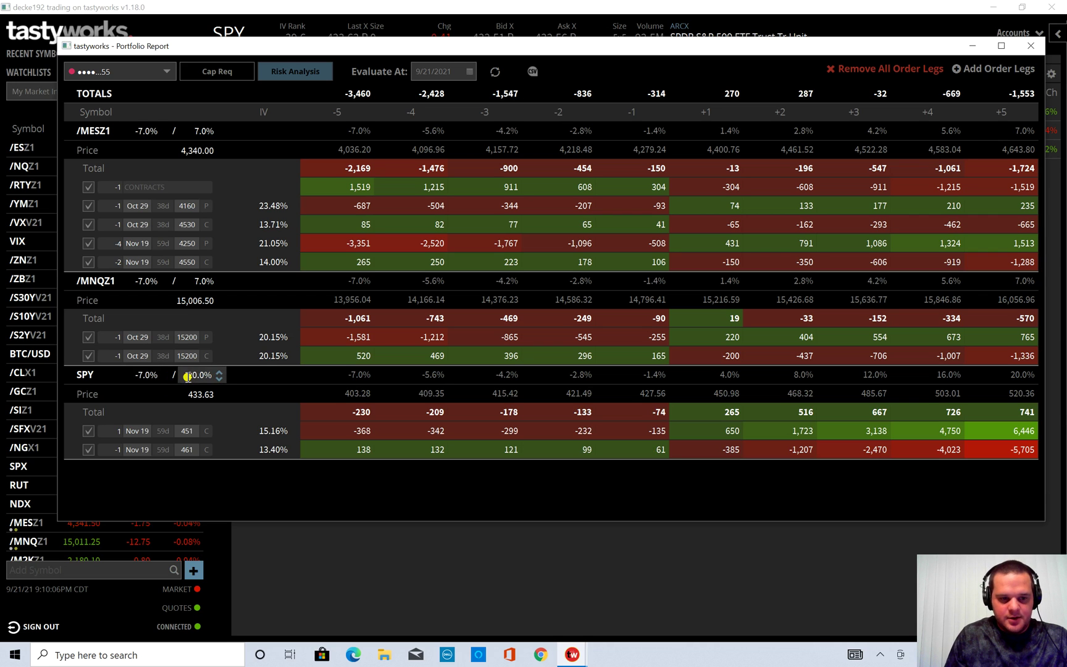
pyautogui.click(194, 378)
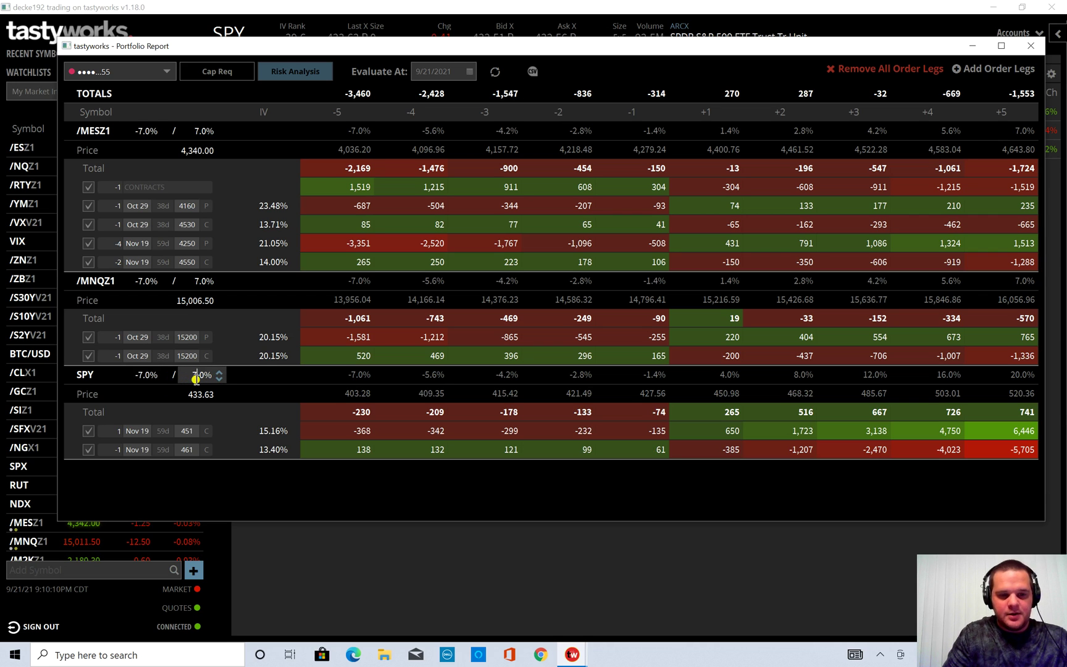
# - Commit SPY's upper bound at 7.0%, close the Portfolio Report, and return to the SPY trade page
pyautogui.press('Return')
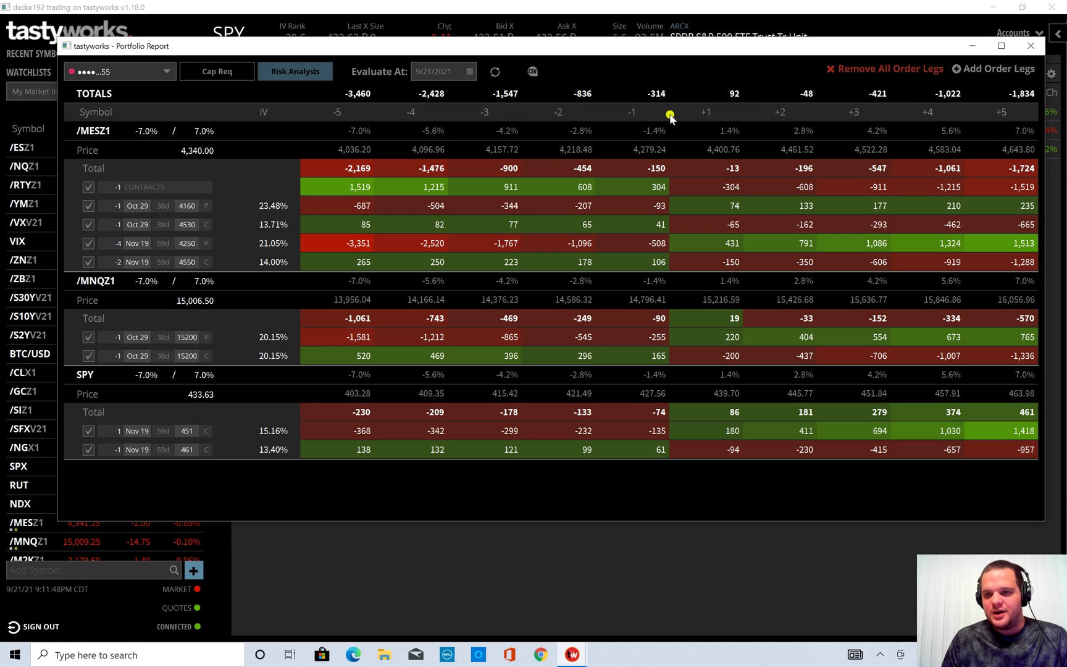
pyautogui.click(1031, 48)
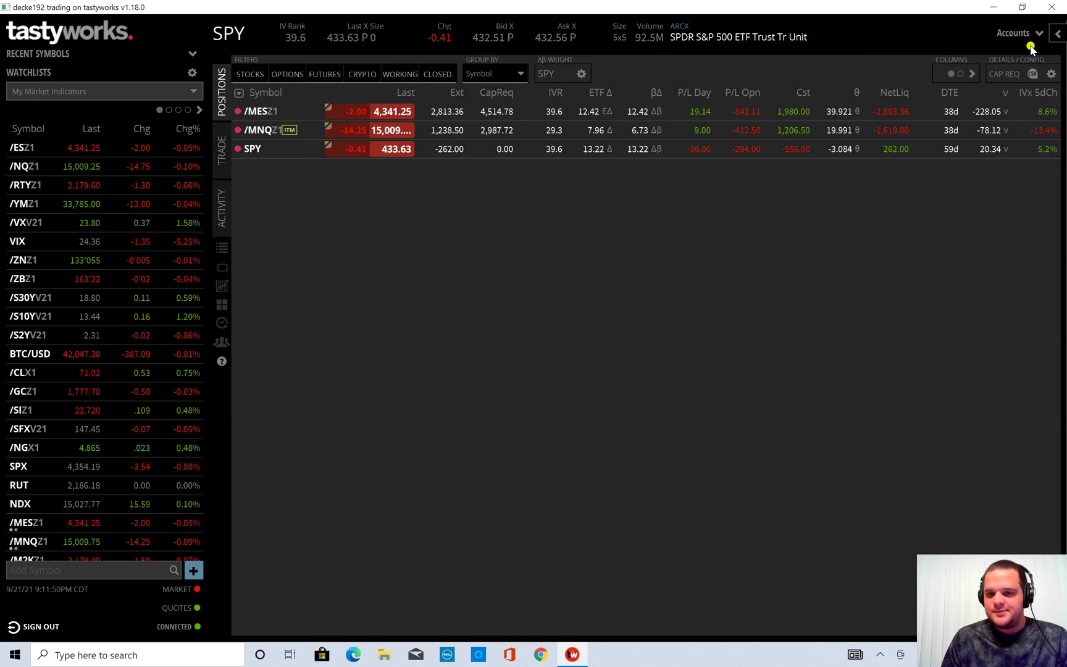
pyautogui.click(219, 151)
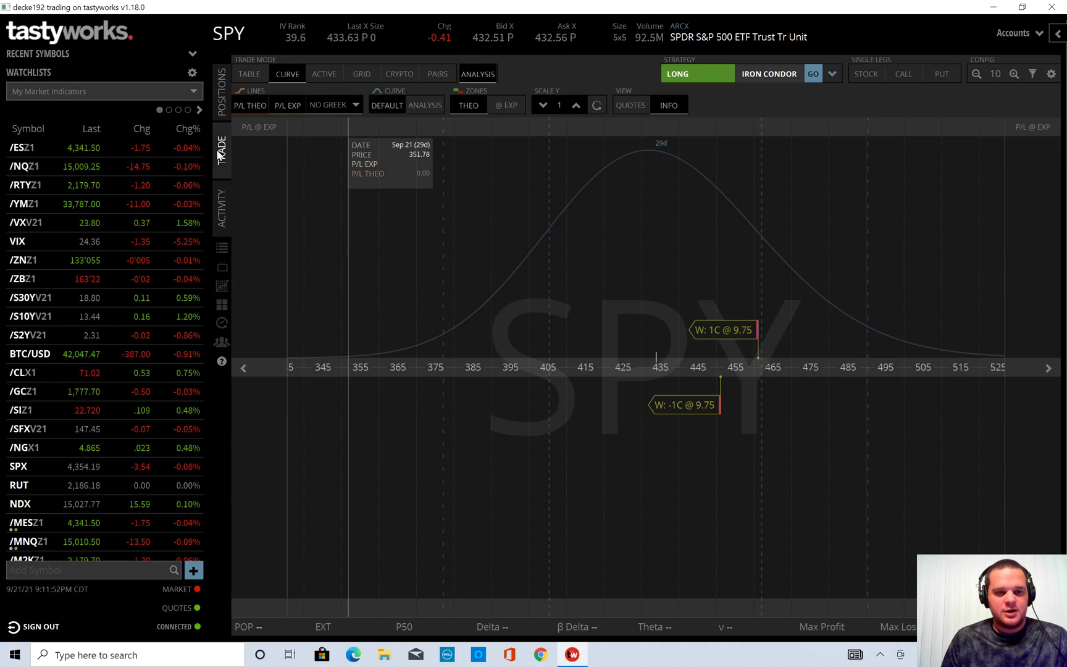
# - Stage a buy of one SPY Dec 17 433 put from the table view, then return to positions
pyautogui.click(250, 75)
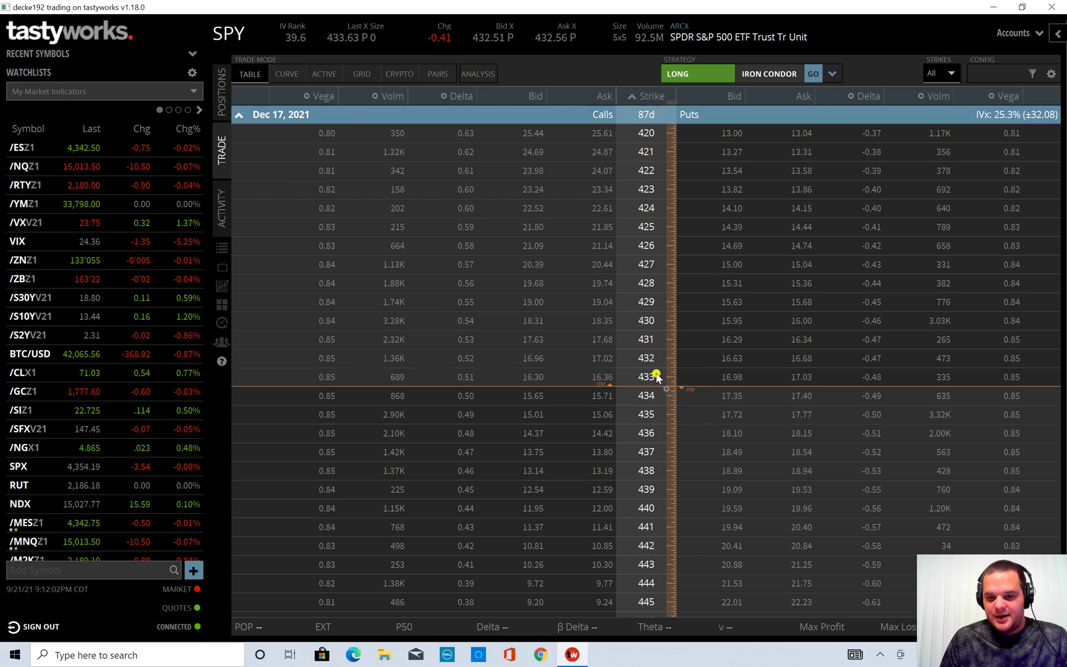
pyautogui.click(804, 383)
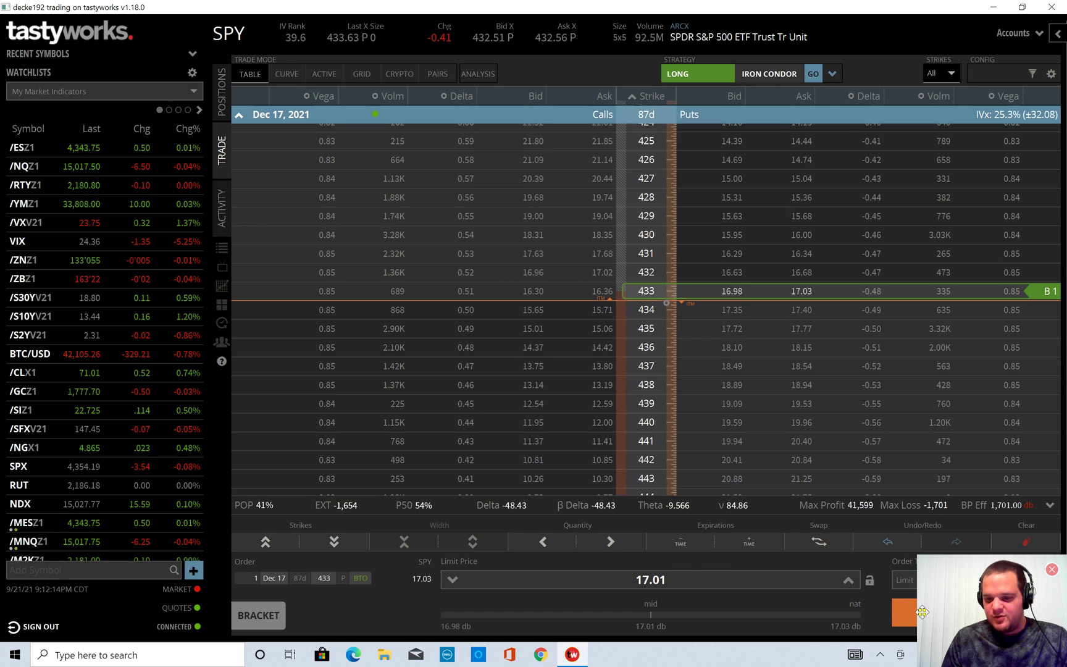
pyautogui.moveTo(921, 612); pyautogui.dragTo(634, 582)
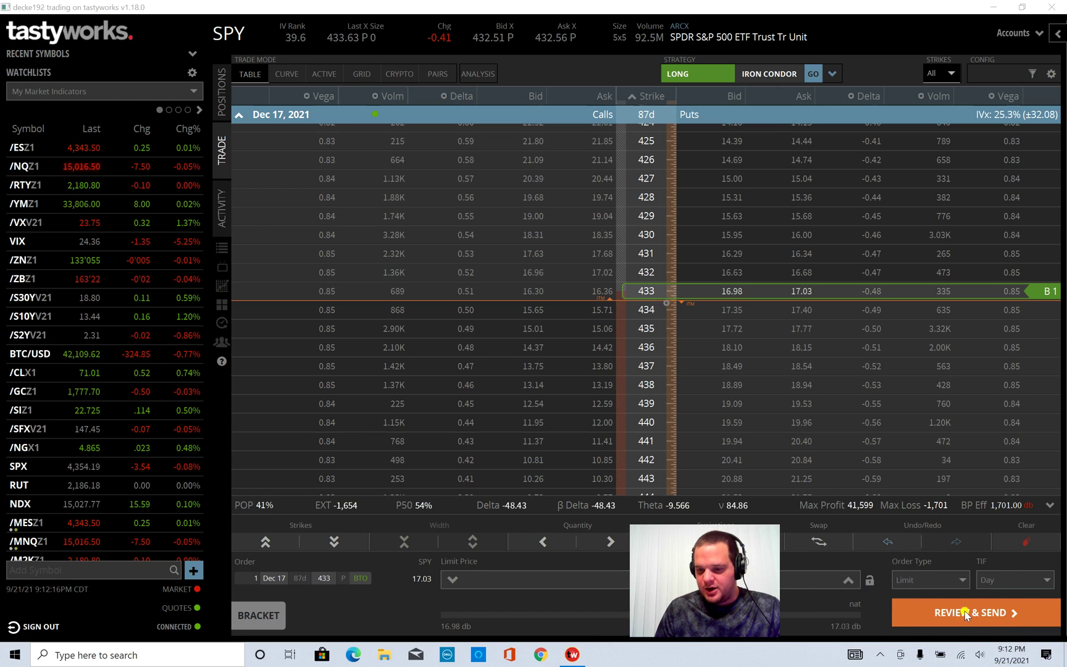
pyautogui.moveTo(698, 586); pyautogui.dragTo(988, 618)
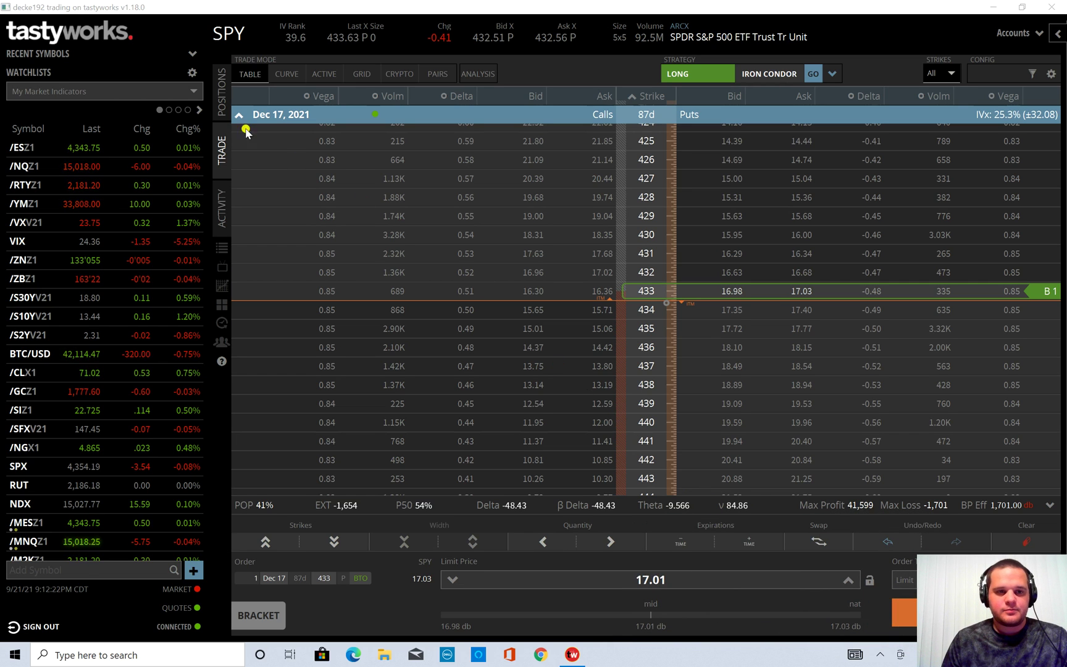
pyautogui.click(221, 96)
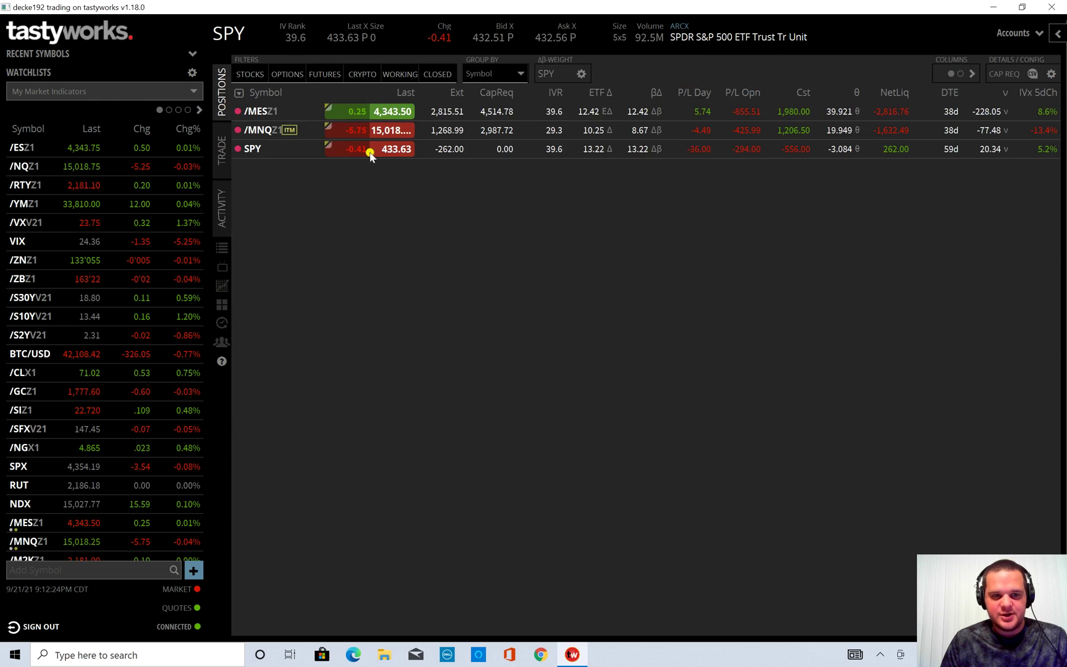
pyautogui.click(1010, 79)
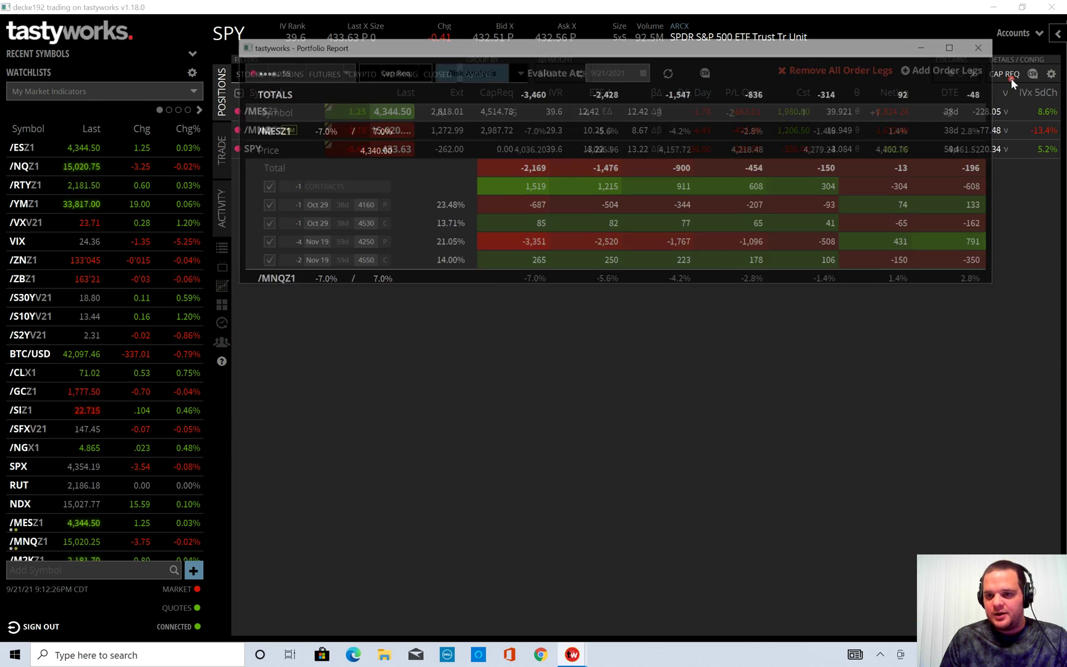
pyautogui.click(955, 46)
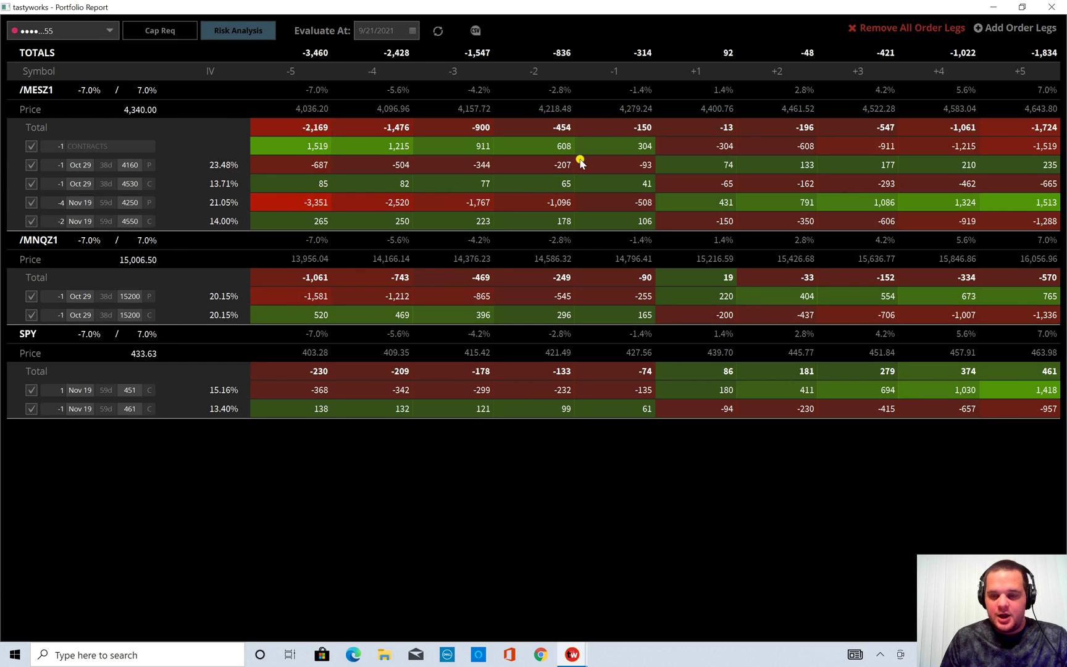
pyautogui.click(1007, 30)
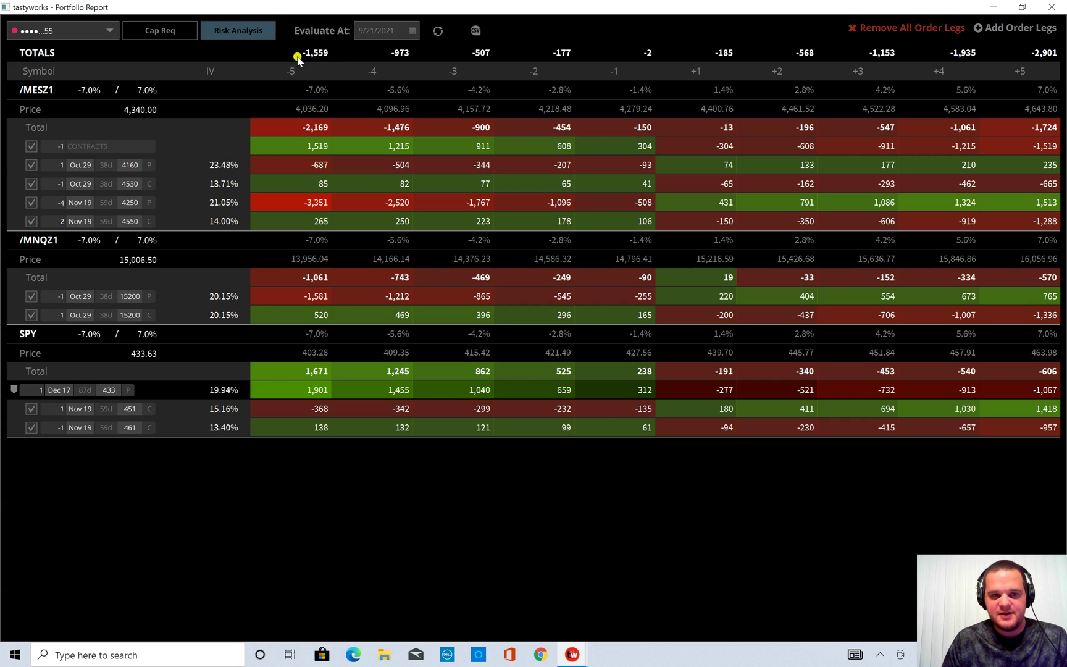
pyautogui.click(881, 29)
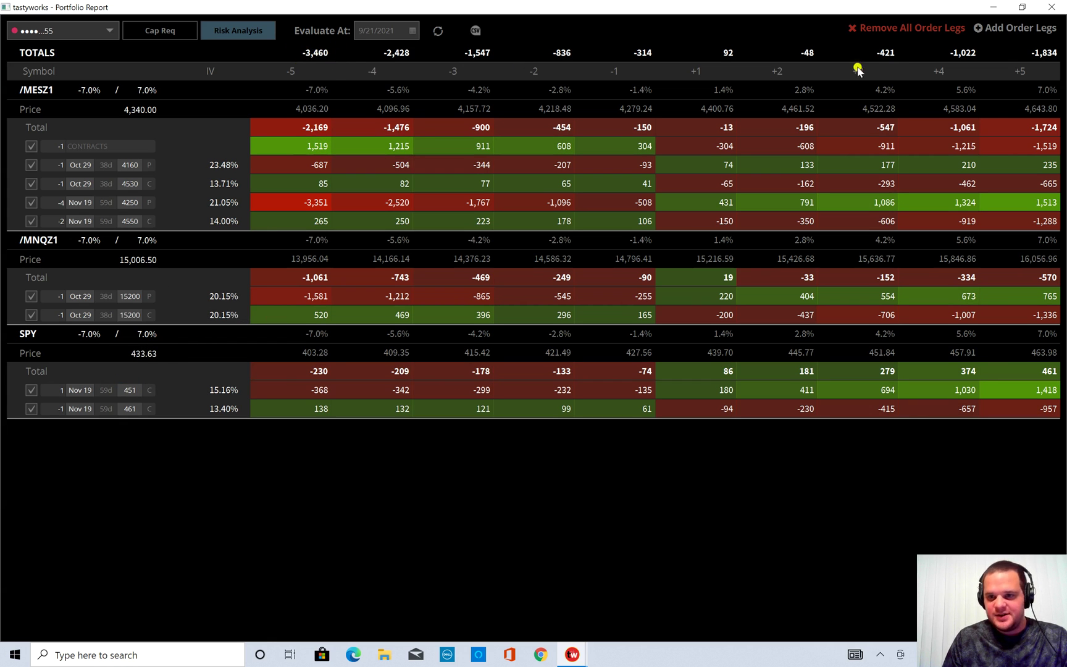
pyautogui.click(1000, 29)
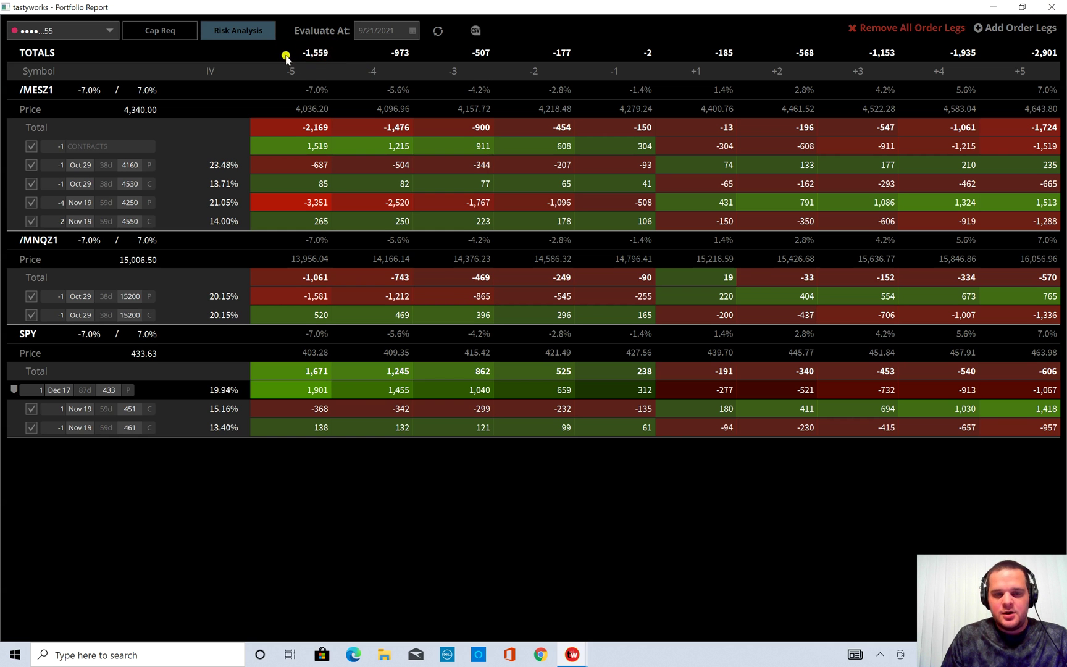
pyautogui.click(1045, 7)
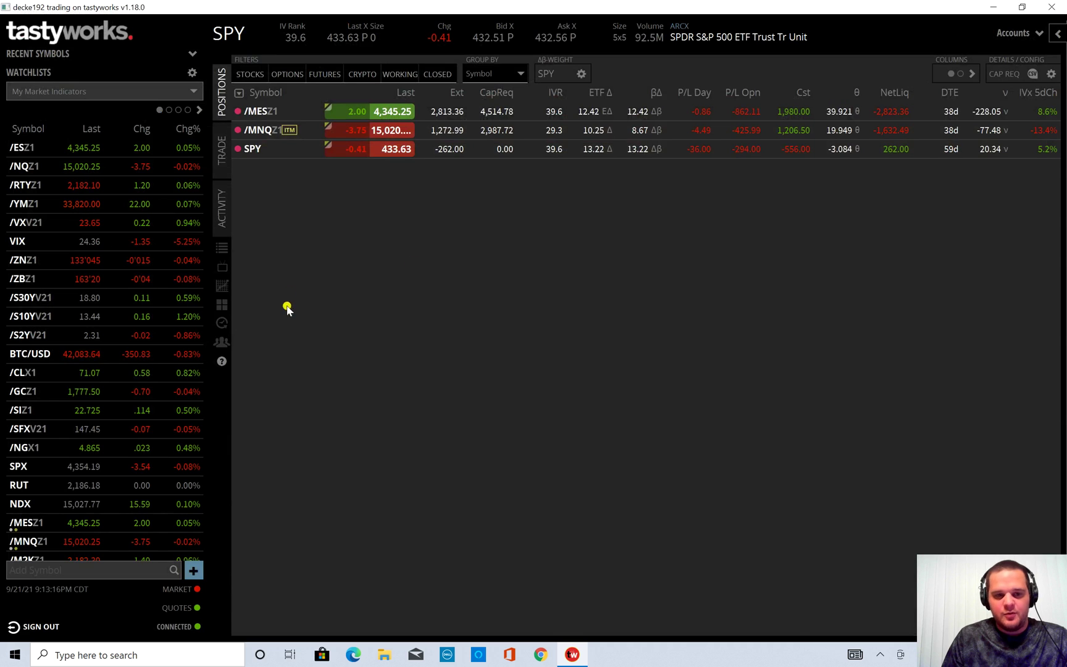
# - Raise the staged 433 put order to 2 contracts and open the portfolio Risk Analysis report
pyautogui.click(221, 150)
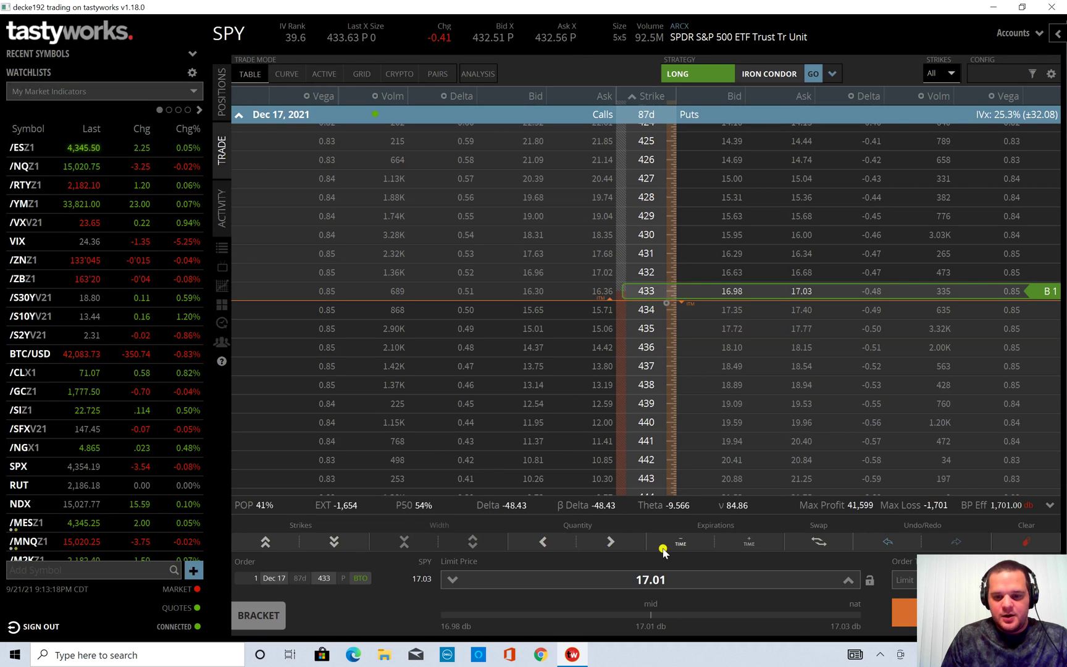
pyautogui.click(611, 542)
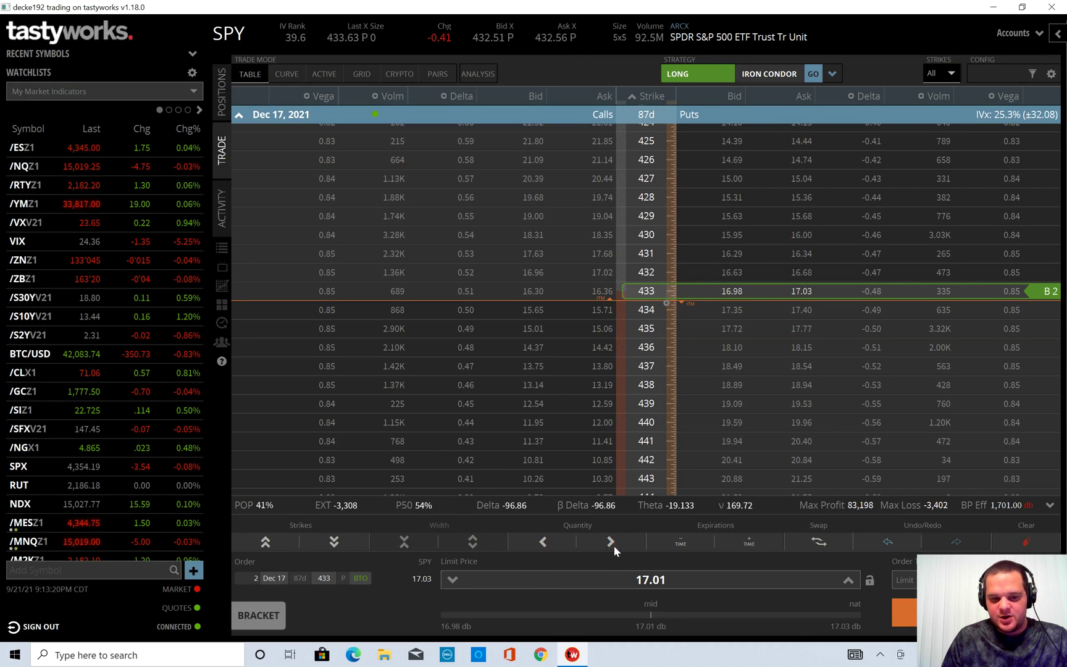
pyautogui.click(222, 101)
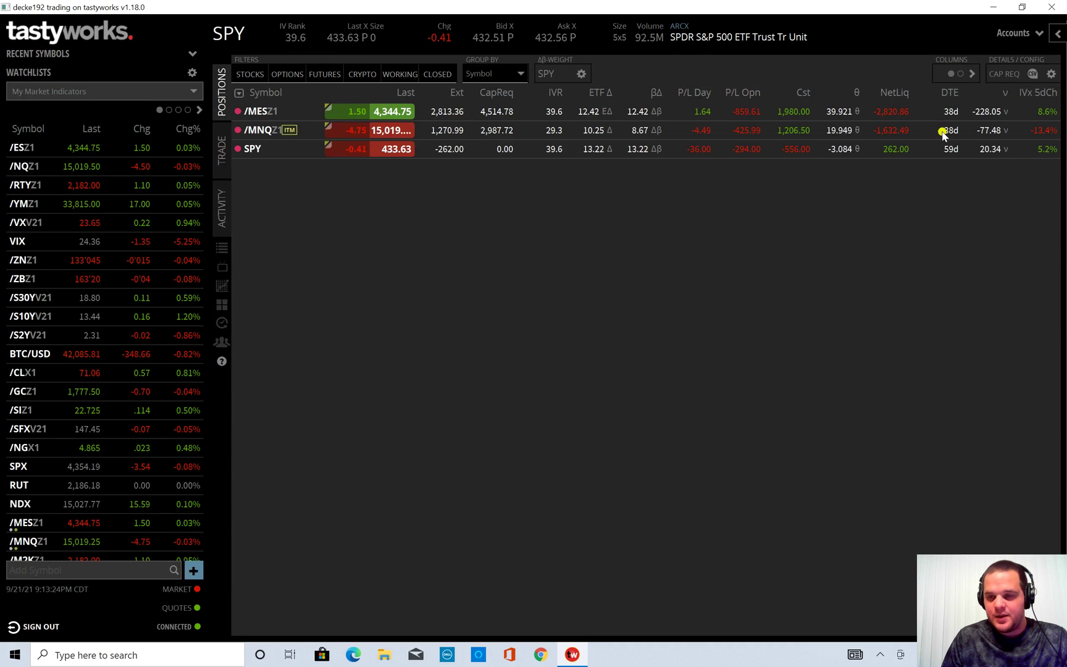
pyautogui.click(1004, 75)
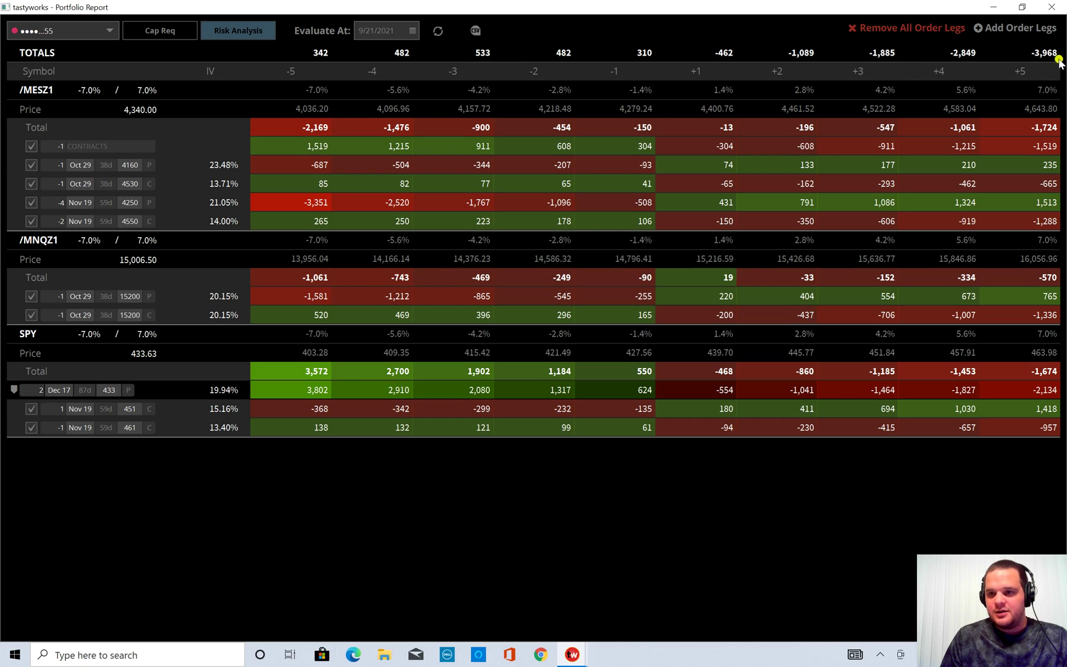
# - Remove the hypothetical SPY 433 put order legs from the risk analysis
pyautogui.click(948, 31)
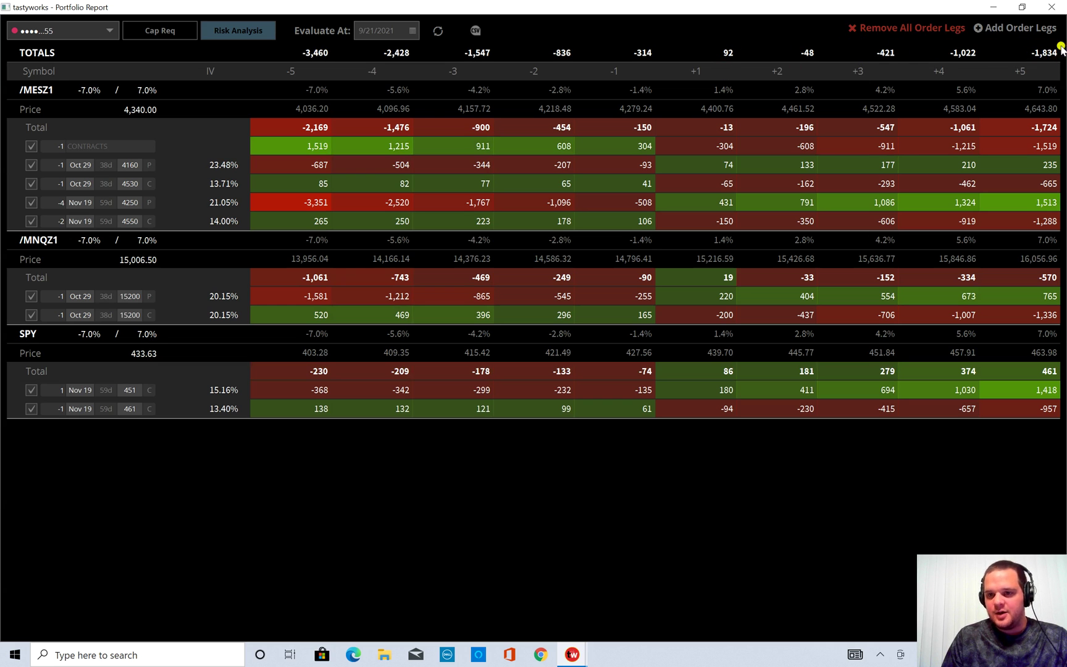
pyautogui.click(1047, 29)
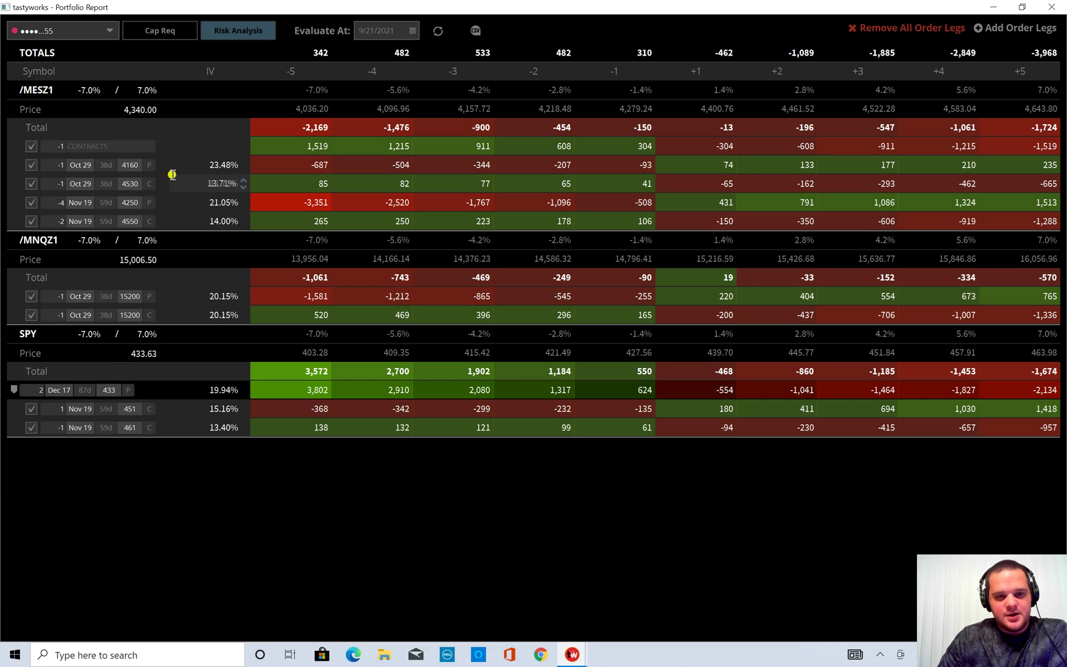
pyautogui.click(911, 28)
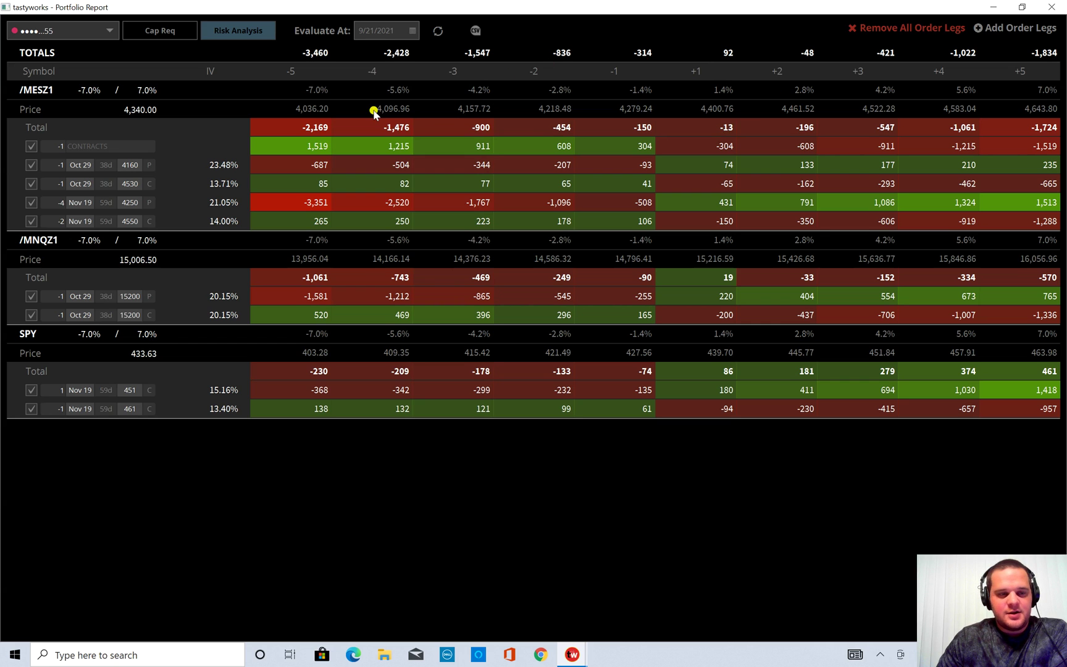
# - Lower the /MESZ1 price one step to 4,338.00
pyautogui.moveTo(232, 162)
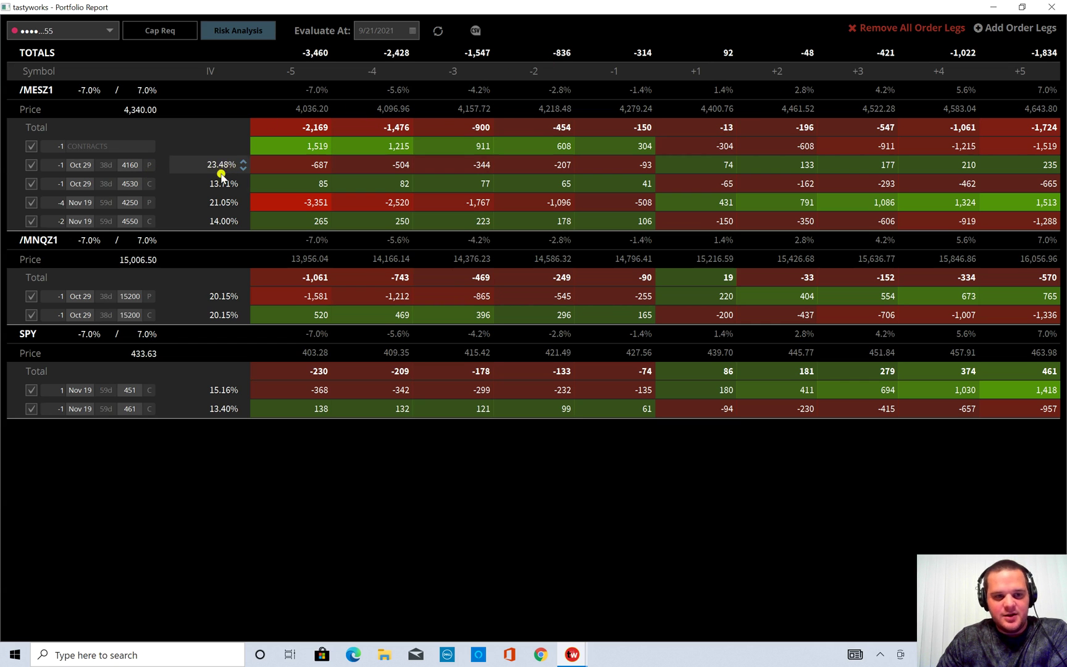
pyautogui.moveTo(238, 208)
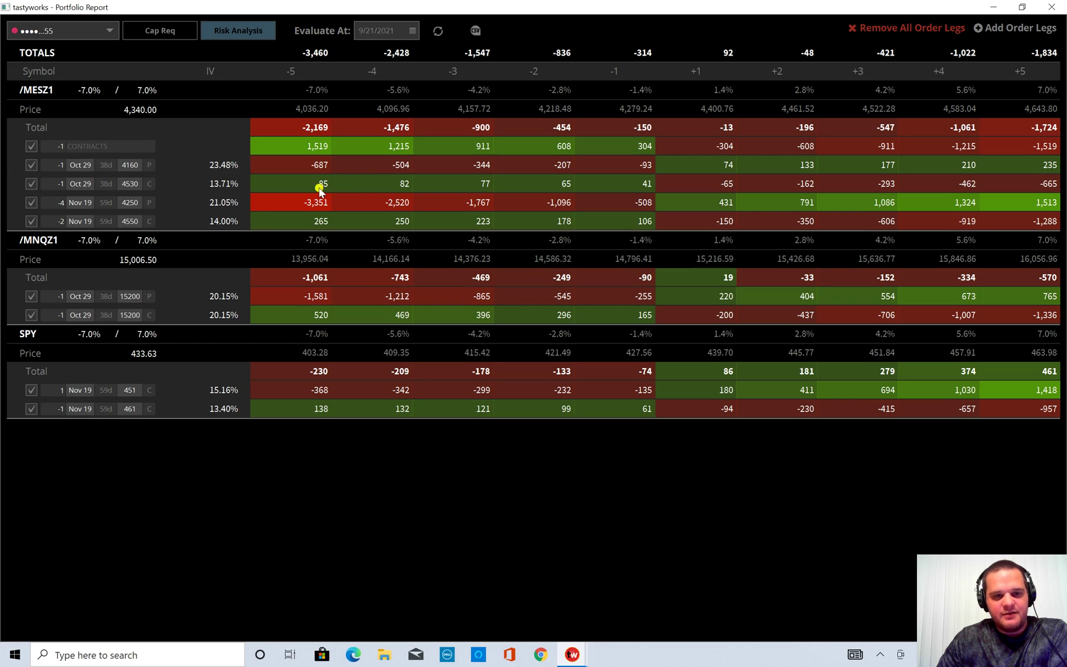
pyautogui.moveTo(144, 108)
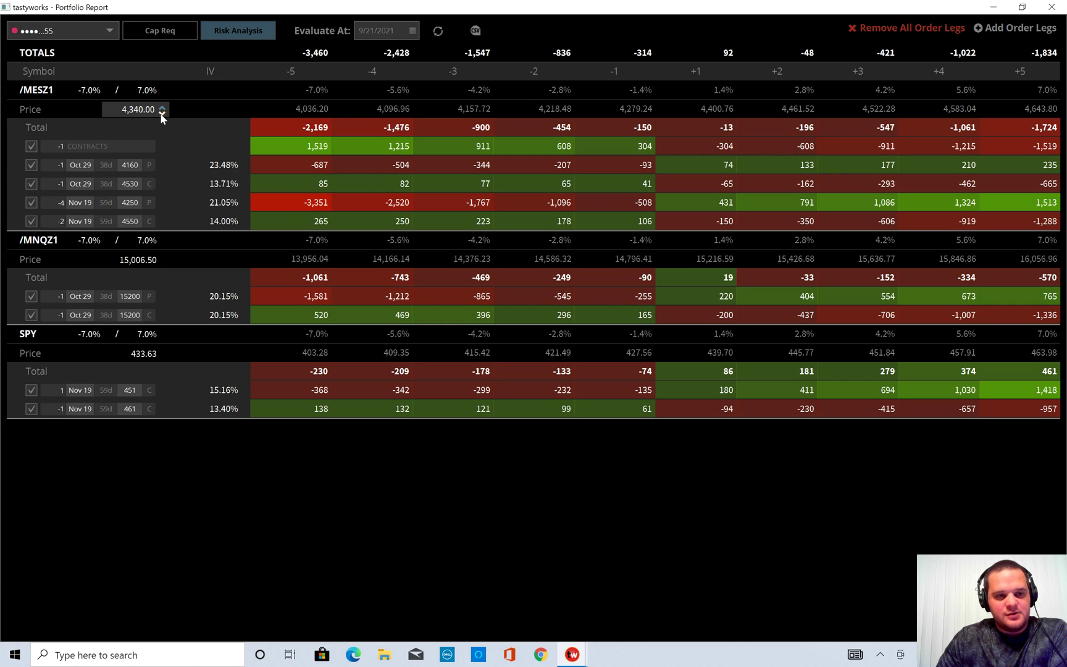
pyautogui.click(161, 112)
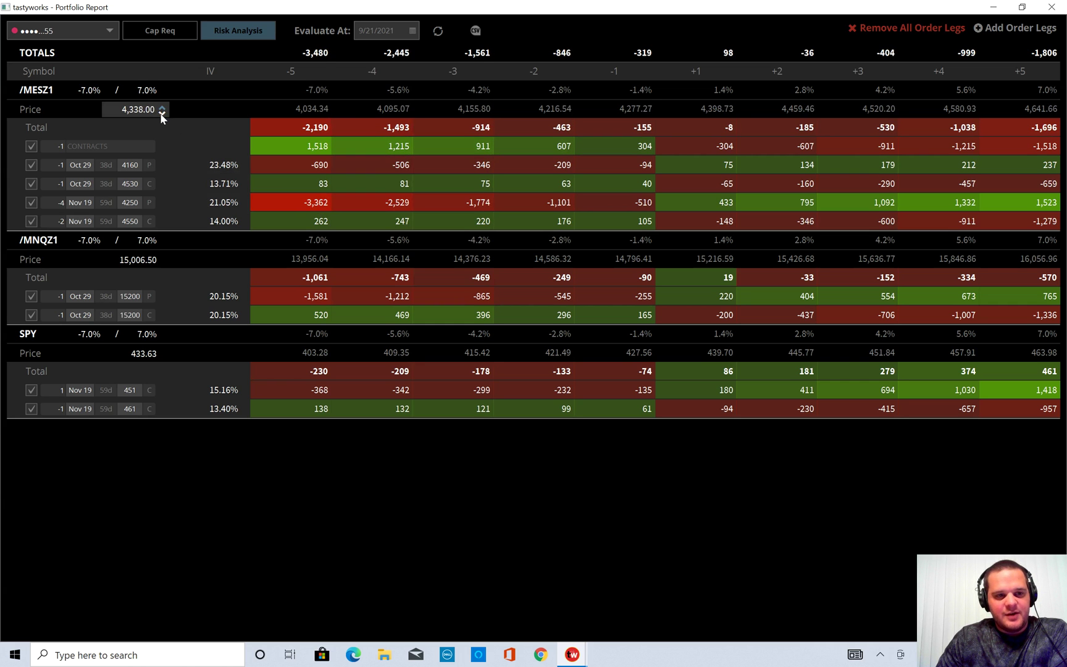
# - Lower the /MESZ1 price to 4,200.00 and evaluate the risk grid as of September 24, 2021
pyautogui.click(162, 112)
pyautogui.click(161, 112)
pyautogui.click(162, 112)
pyautogui.click(161, 113)
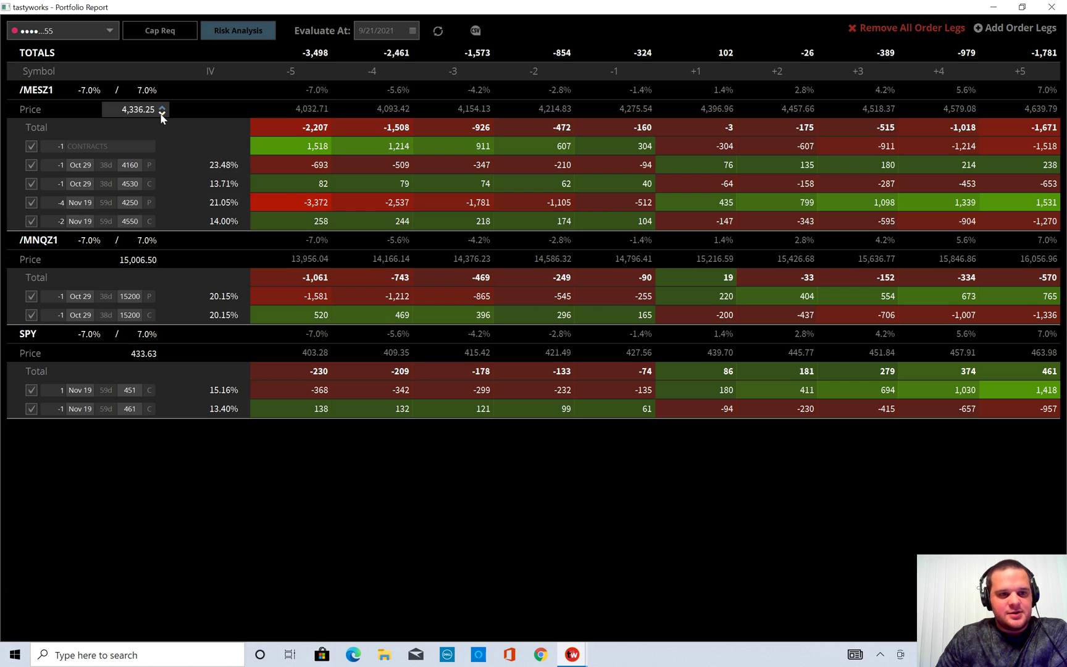
pyautogui.click(161, 113)
pyautogui.moveTo(125, 110); pyautogui.dragTo(157, 112)
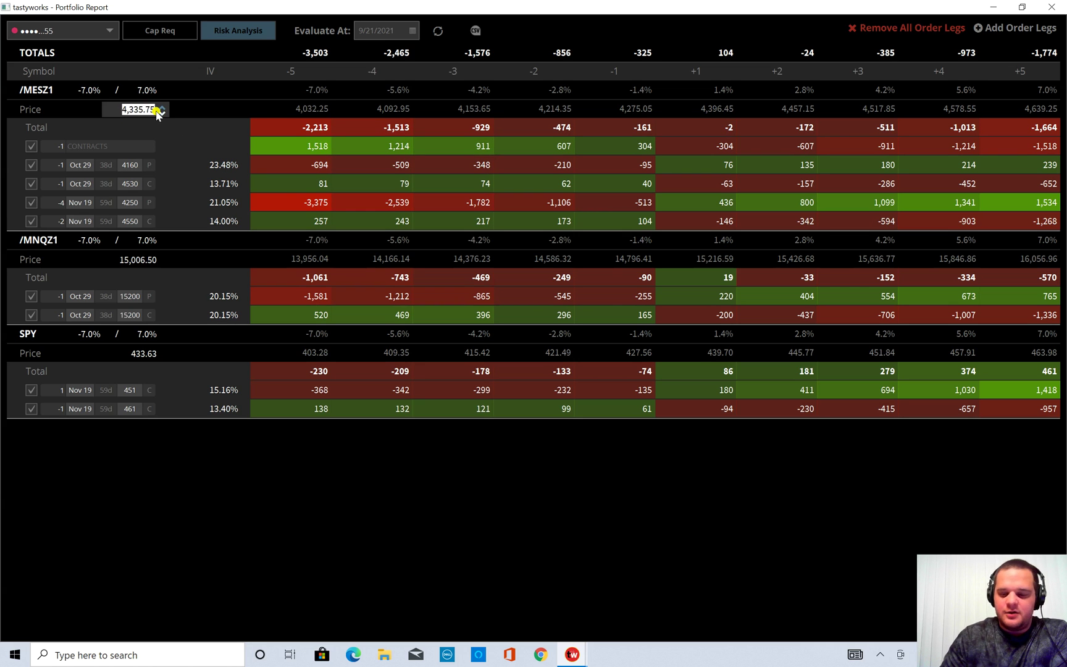
pyautogui.press('BackSpace')
pyautogui.press('Return')
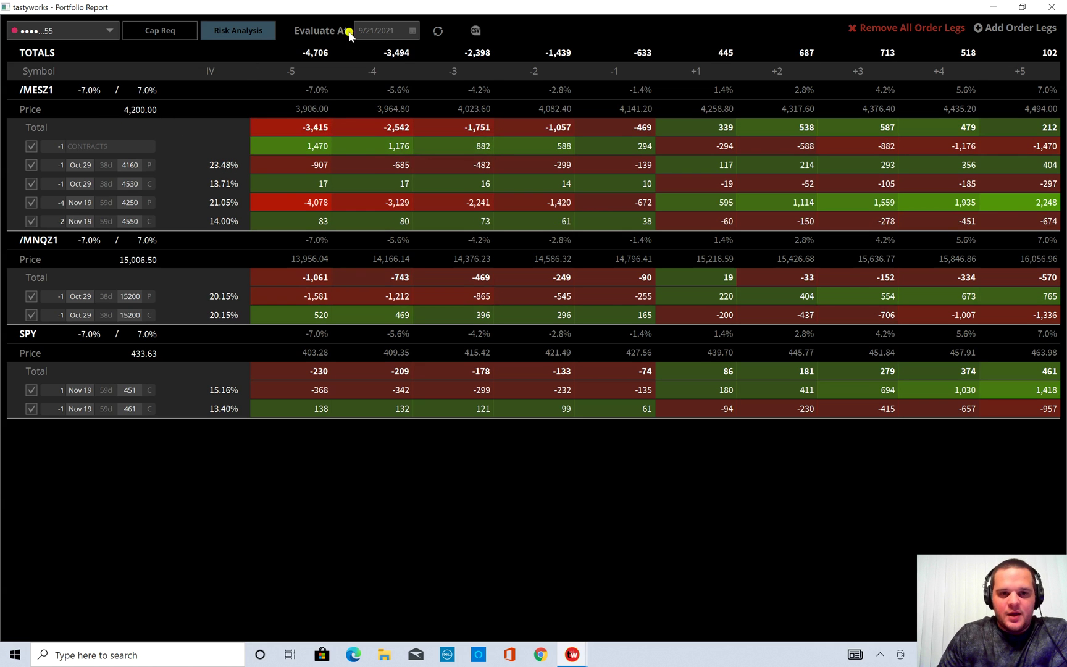
pyautogui.click(413, 30)
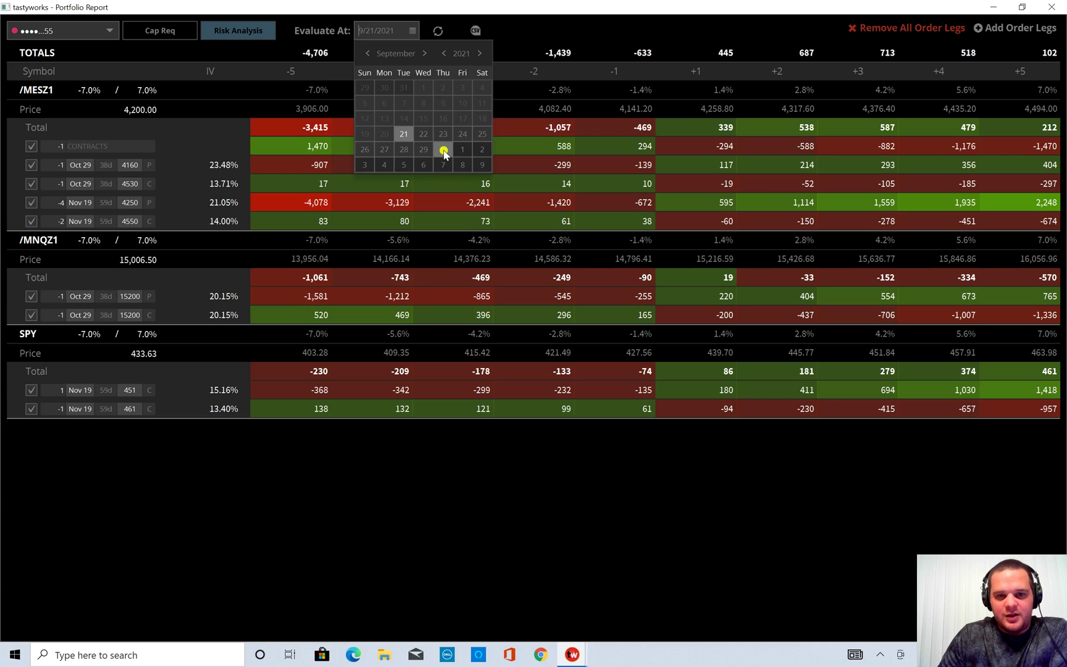
pyautogui.click(463, 134)
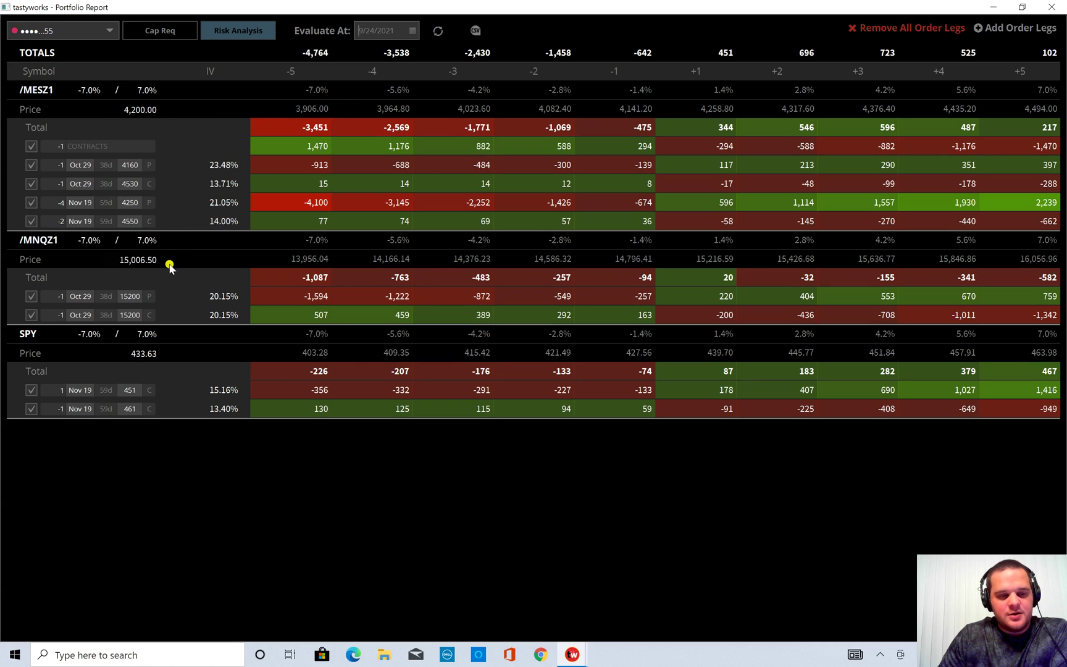
# - Evaluate the risk grid as of November 1, 2021
pyautogui.click(413, 31)
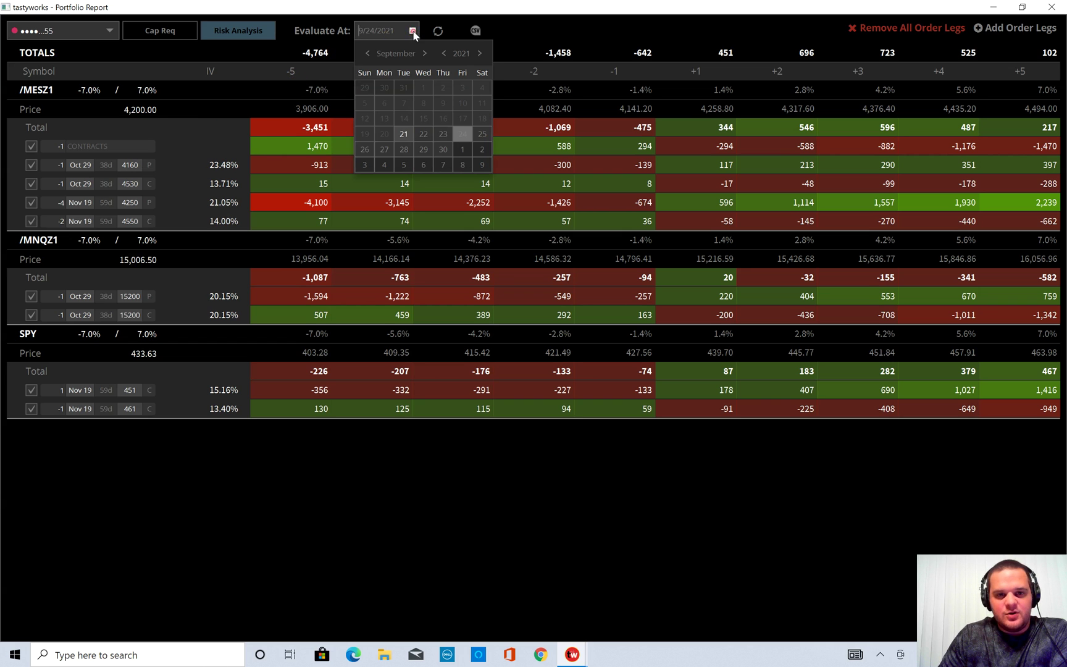
pyautogui.click(479, 54)
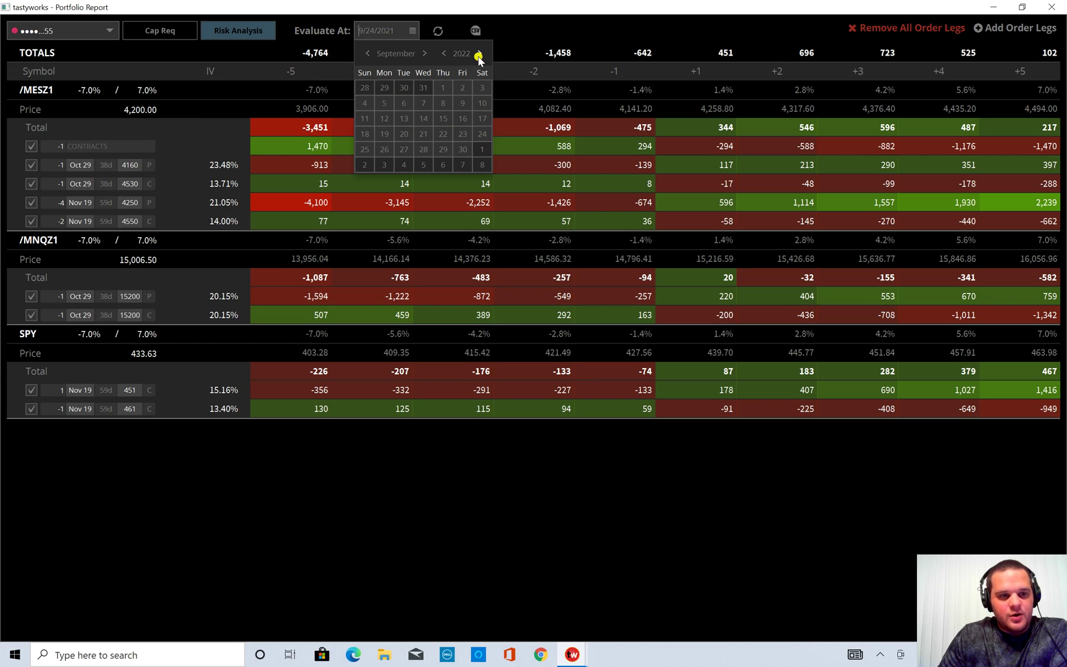
pyautogui.click(479, 54)
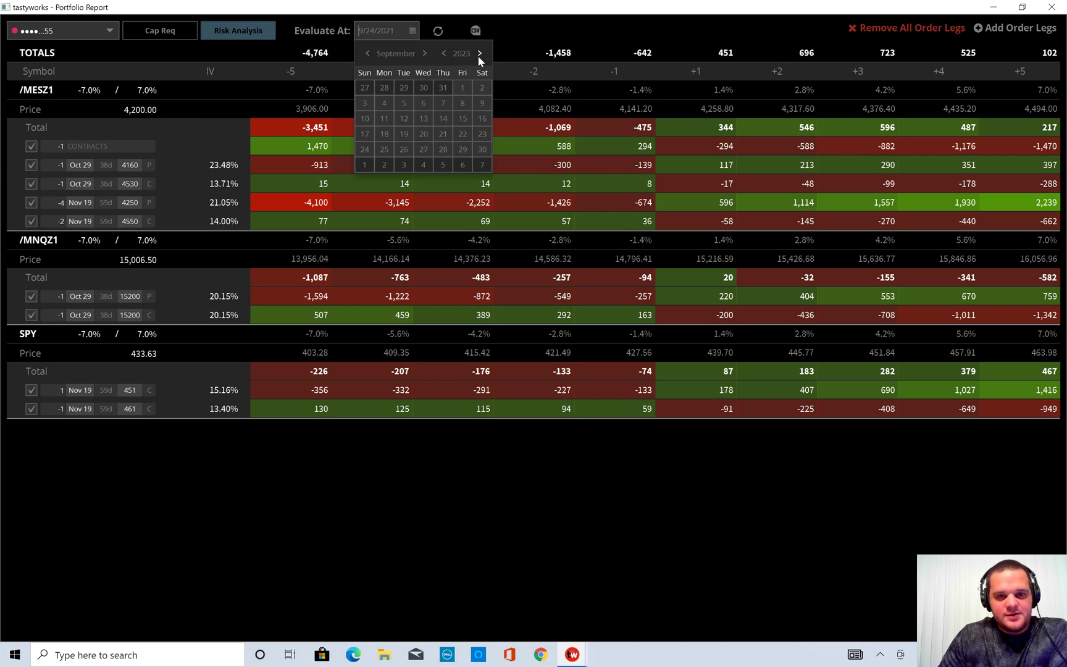
pyautogui.click(443, 54)
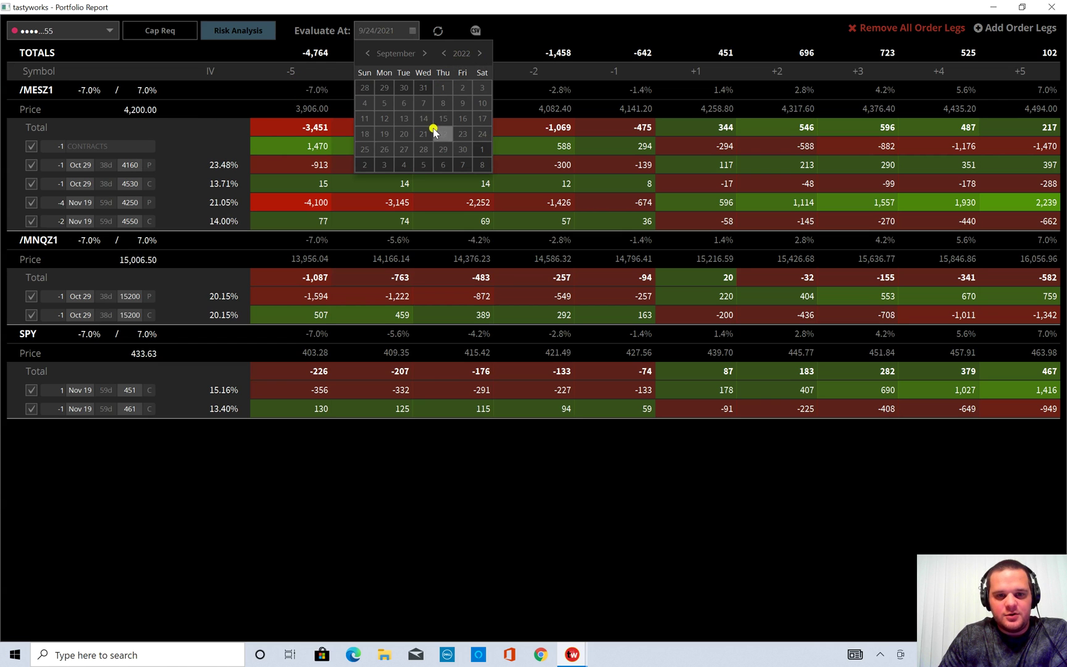
pyautogui.click(443, 54)
pyautogui.click(424, 55)
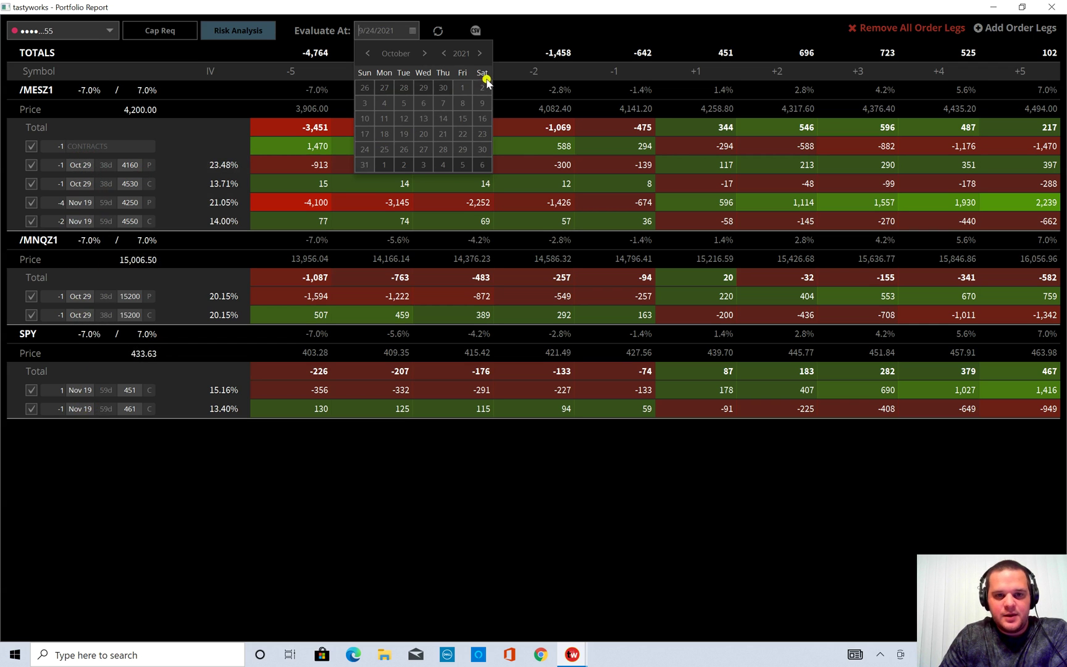
pyautogui.click(385, 165)
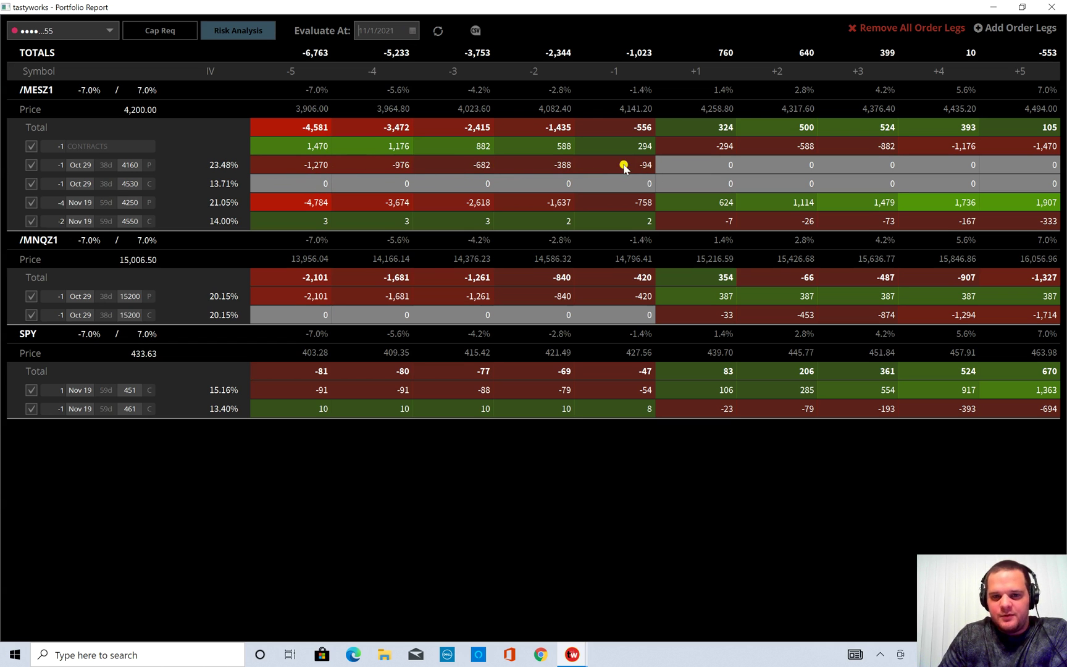
# - Toggle the Oct 29 4160 put and 4530 call off and back on, then evaluate at November 2
pyautogui.moveTo(226, 168)
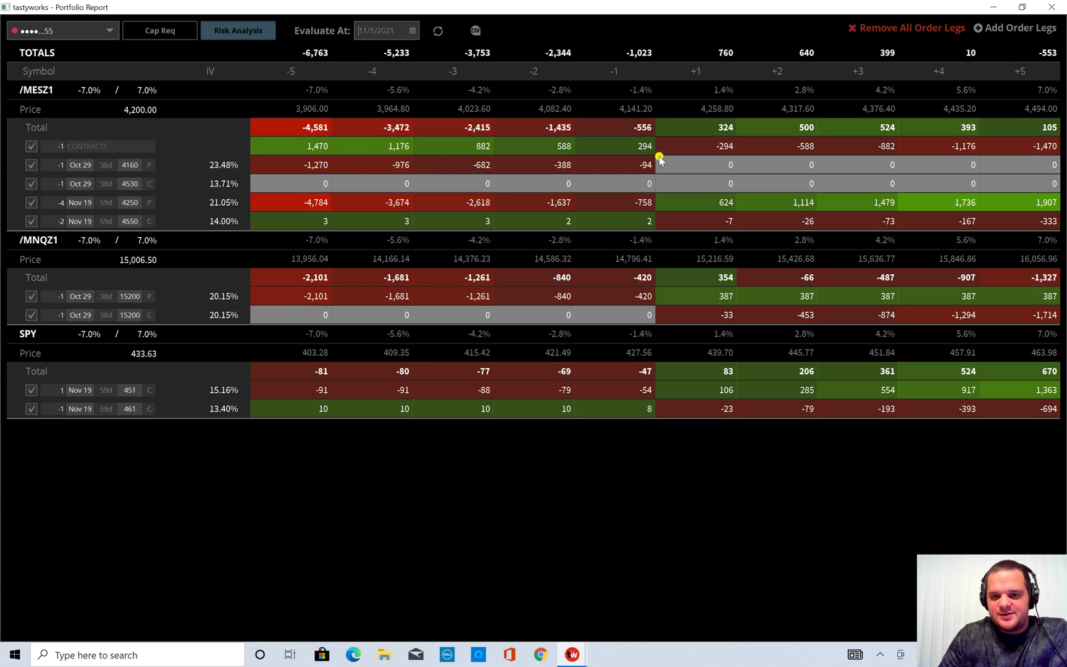
pyautogui.click(30, 165)
pyautogui.click(30, 184)
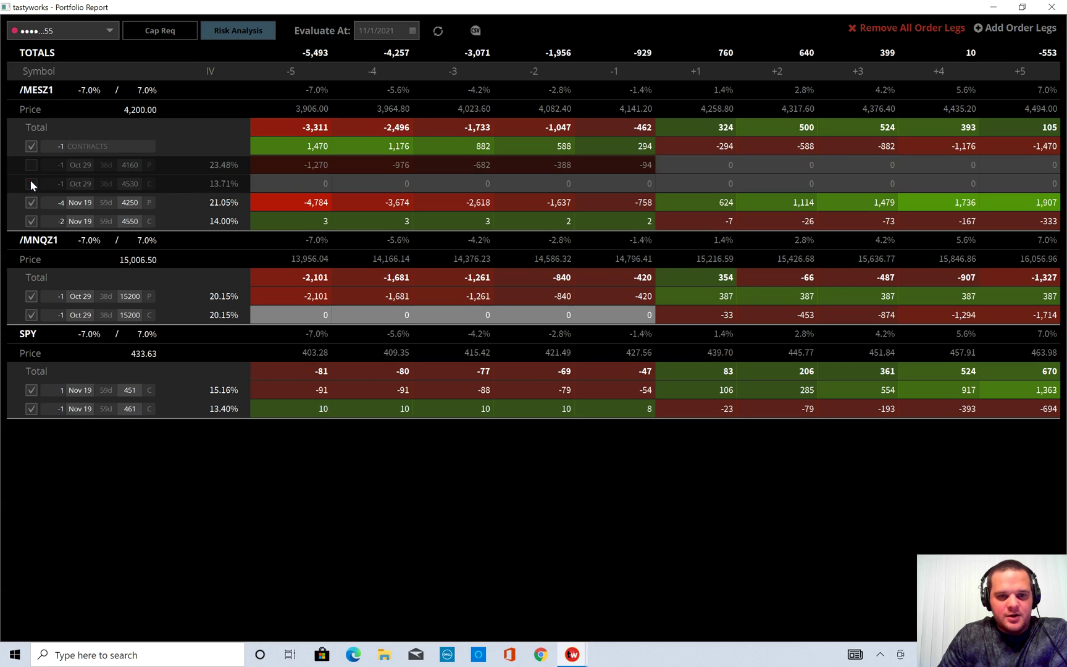
pyautogui.click(31, 183)
pyautogui.click(32, 165)
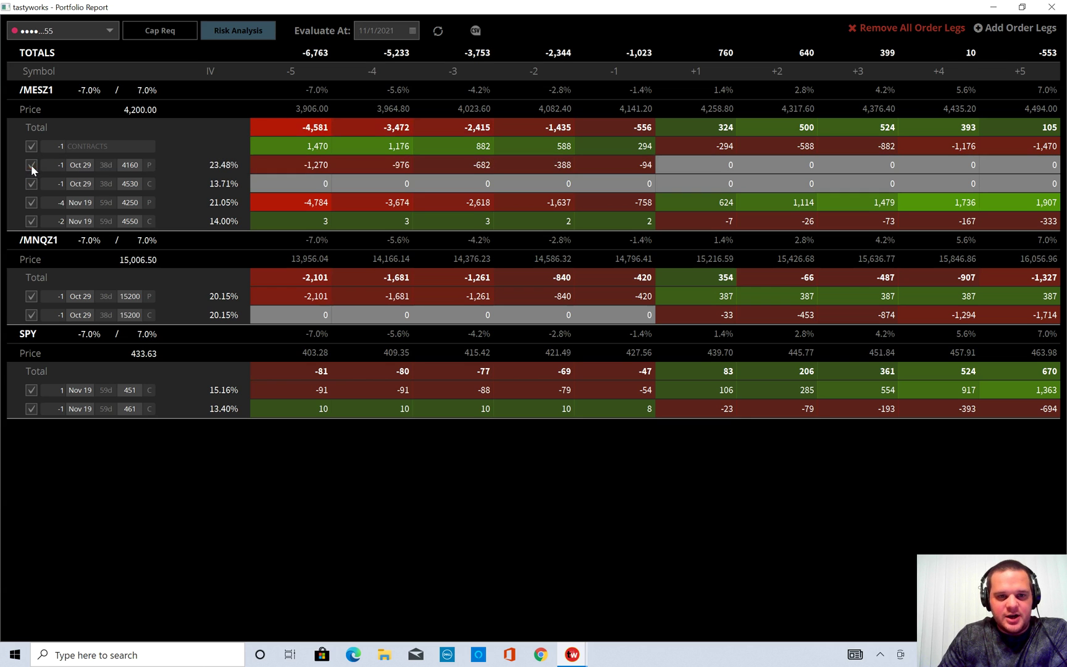
pyautogui.click(413, 30)
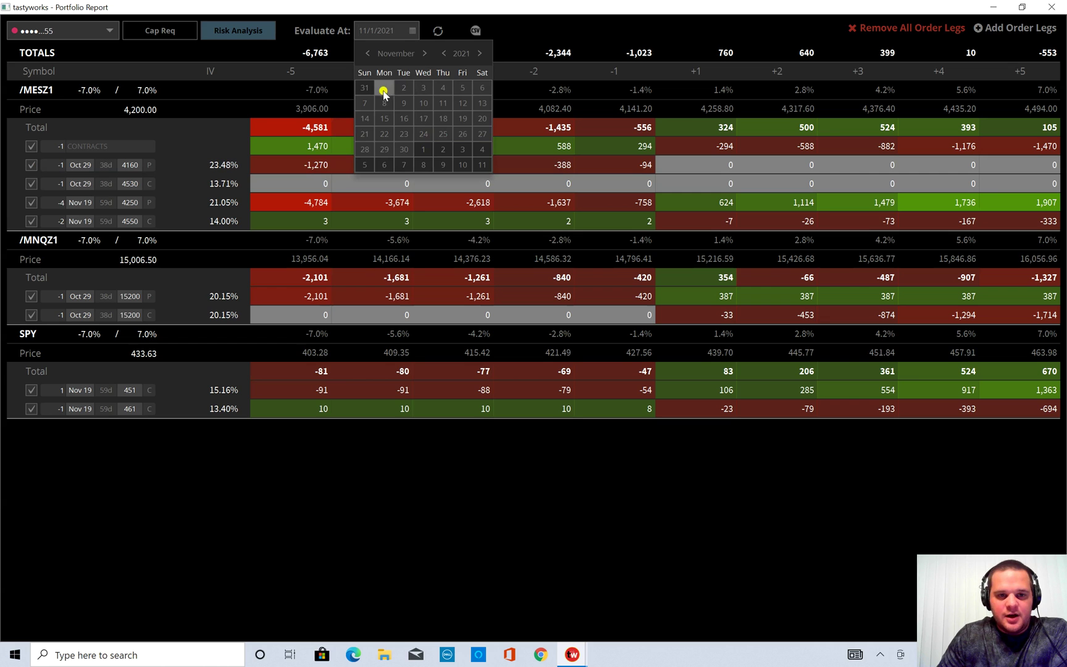
pyautogui.click(404, 87)
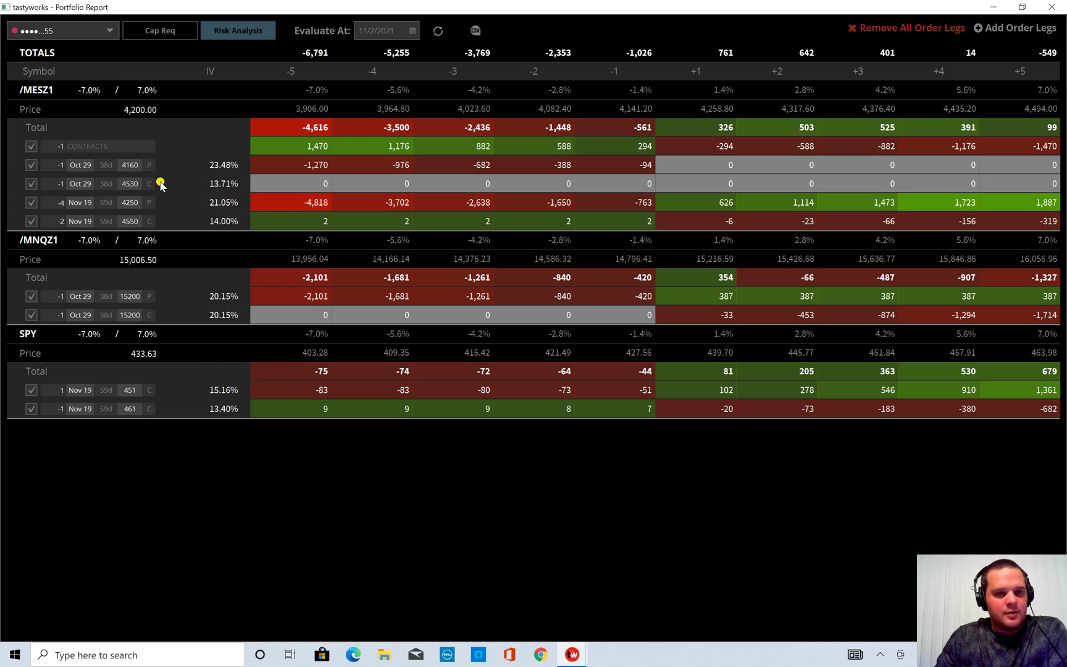
# - Widen the /MESZ1 lower move bound in two steps, from -7.0% through -12.0% to -17.0%
pyautogui.click(105, 93)
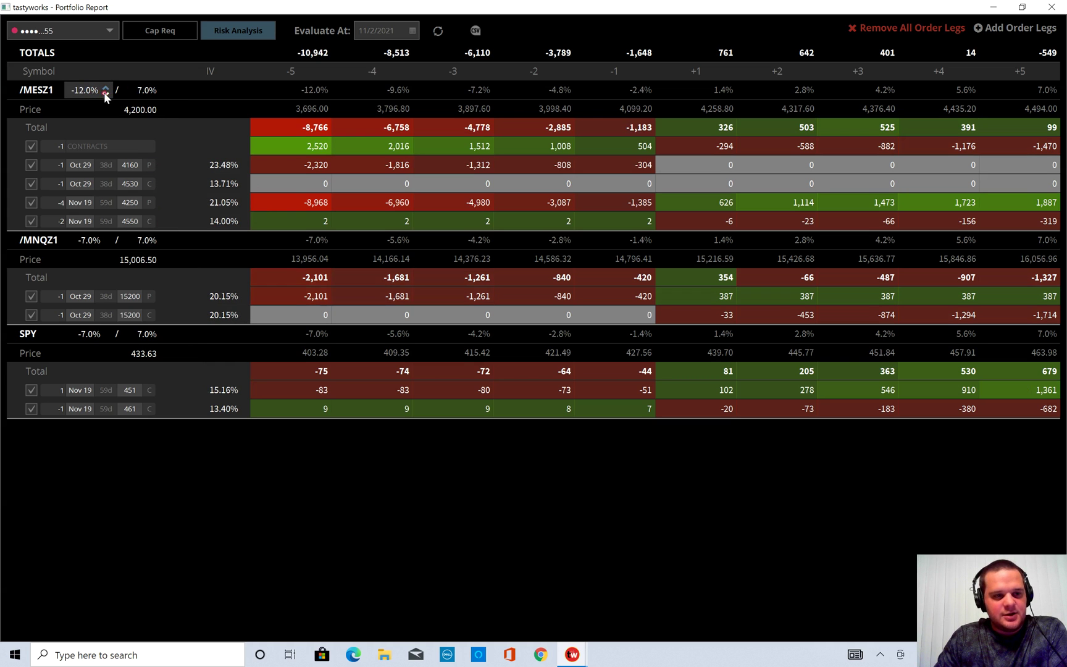
pyautogui.click(105, 94)
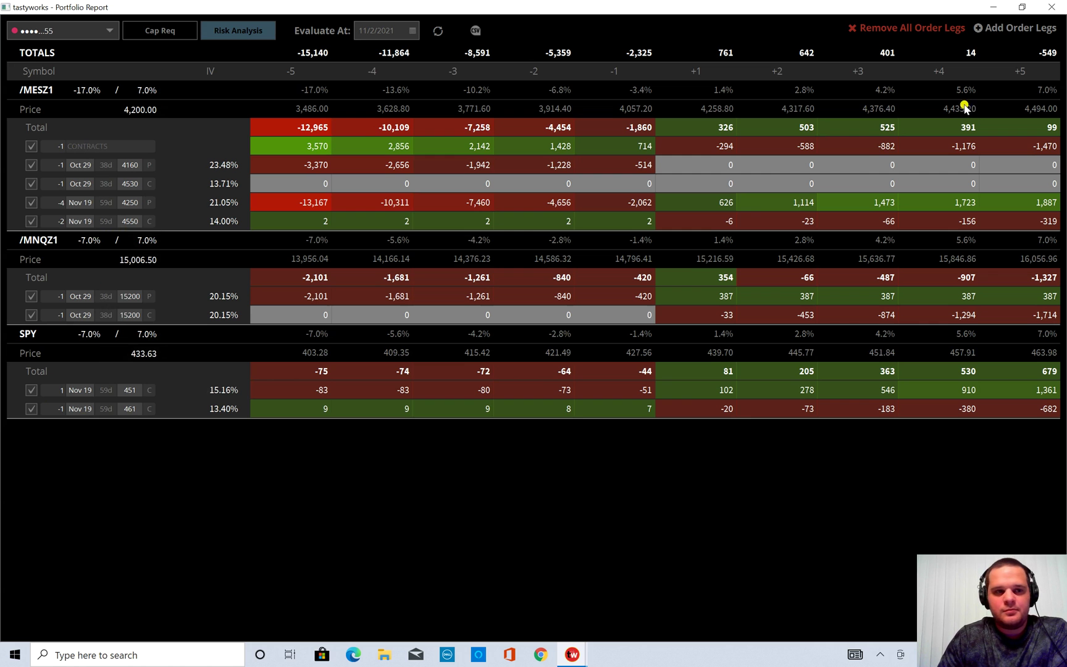
# - Close the Portfolio Report window to return to the positions list
pyautogui.click(1051, 8)
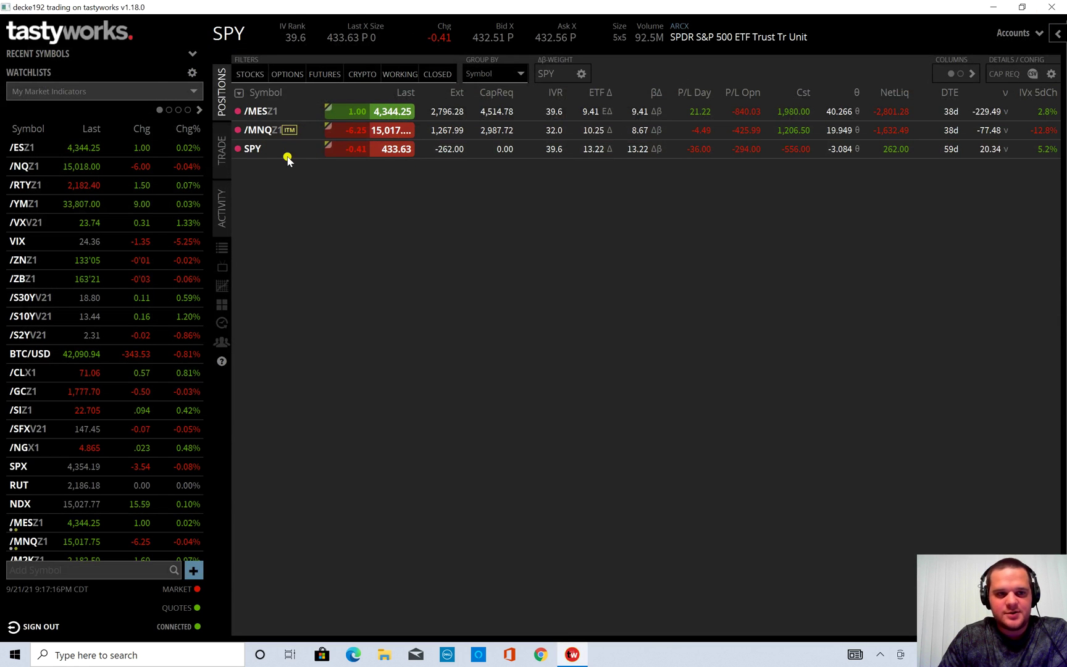